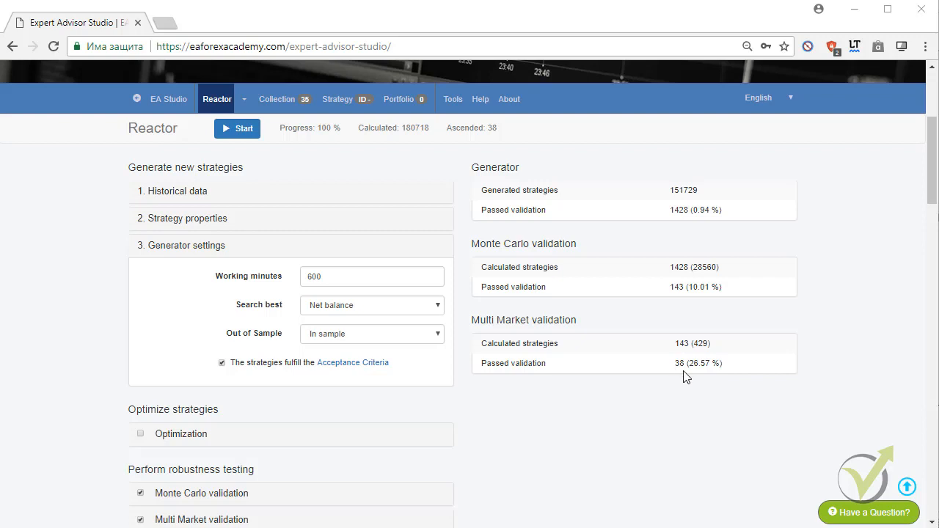
# Open the strategy collection and review its records stats, including the resolved correlations.
pyautogui.click(288, 108)
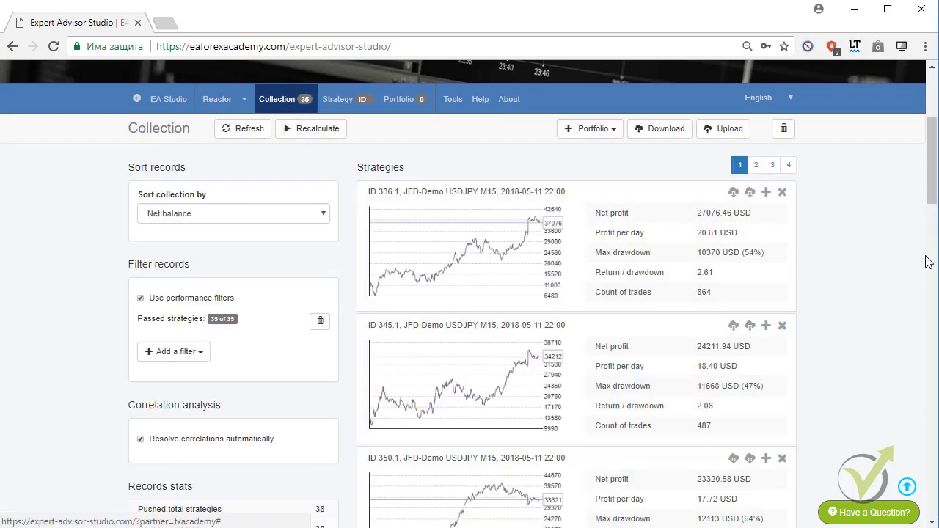
pyautogui.moveTo(932, 179); pyautogui.dragTo(935, 206)
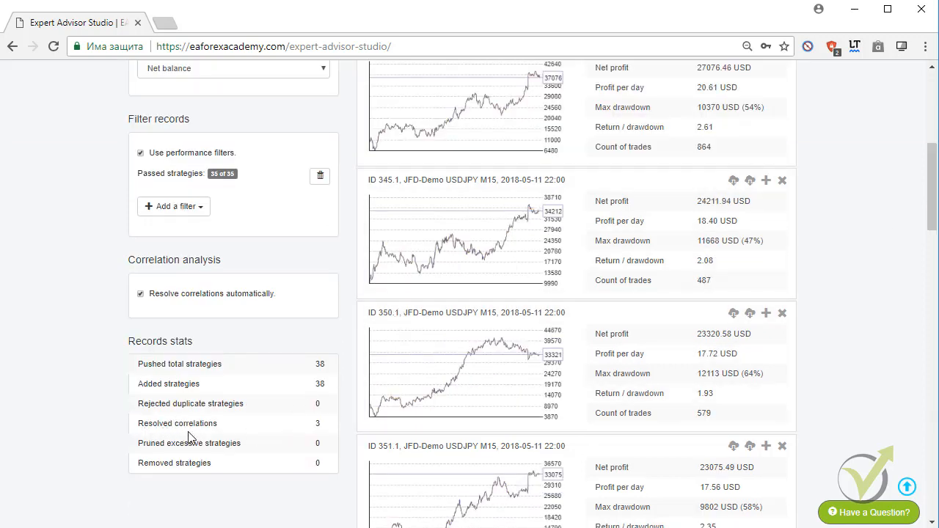
pyautogui.moveTo(934, 225); pyautogui.dragTo(934, 184)
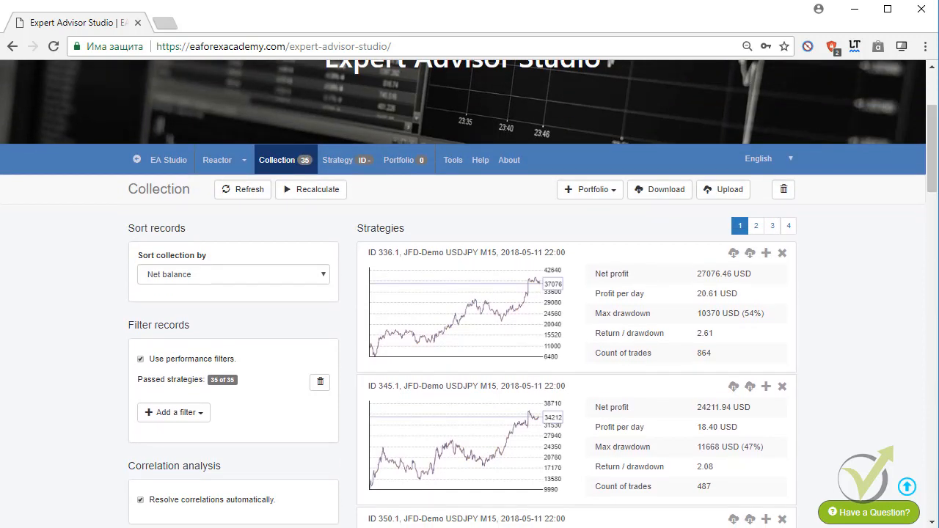
# Open the tool settings and examine the correlation analysis threshold and detection options.
pyautogui.click(452, 160)
pyautogui.click(146, 226)
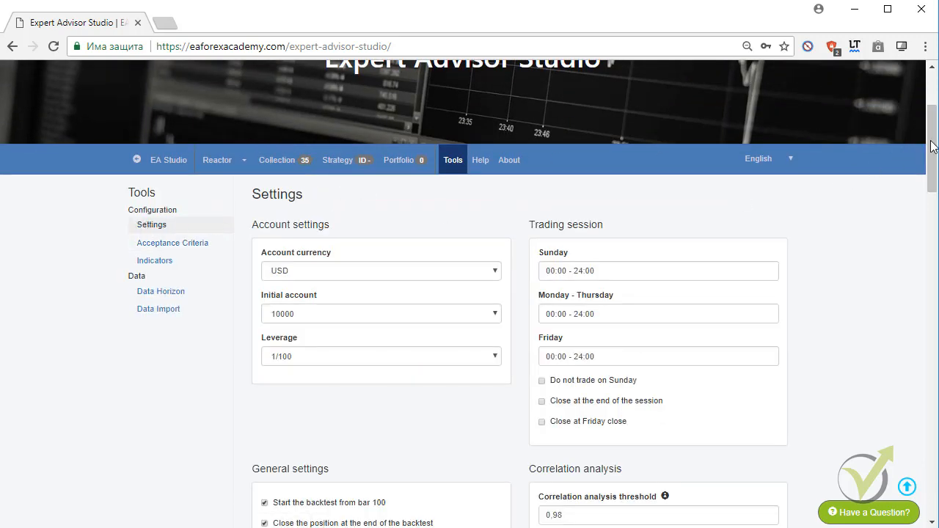
pyautogui.moveTo(933, 148); pyautogui.dragTo(917, 168)
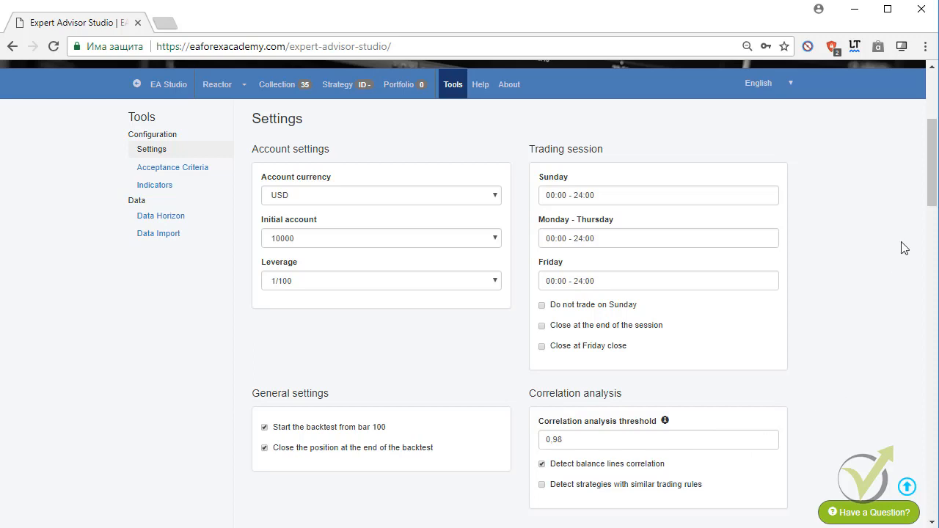
# Return to the collection and add a Minimum profit factor filter set to 1.2.
pyautogui.click(288, 93)
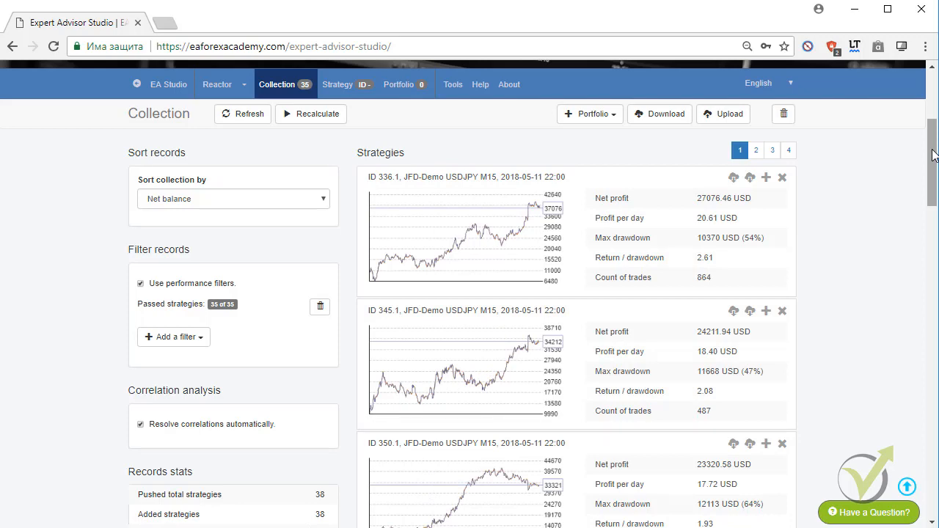
pyautogui.moveTo(933, 154)
pyautogui.mouseDown()
pyautogui.moveTo(933, 351)
pyautogui.moveTo(933, 153)
pyautogui.mouseUp()
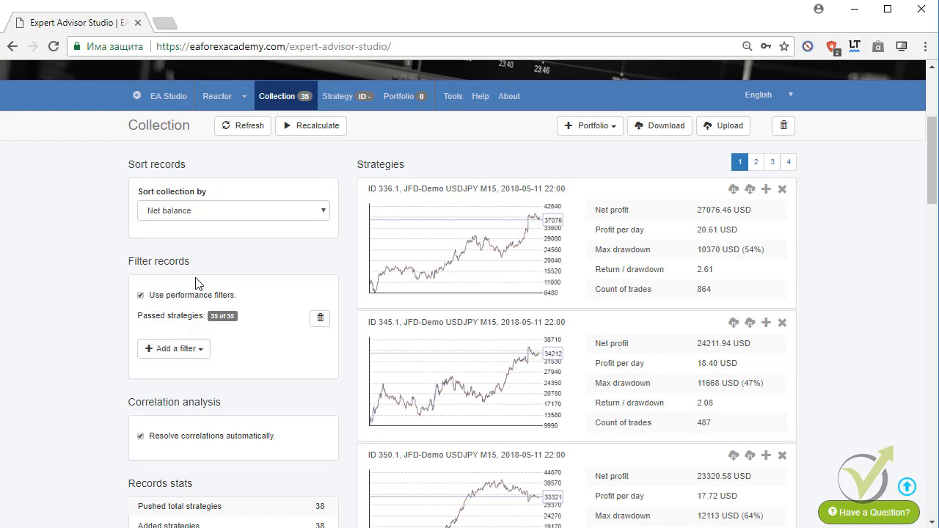
pyautogui.click(183, 349)
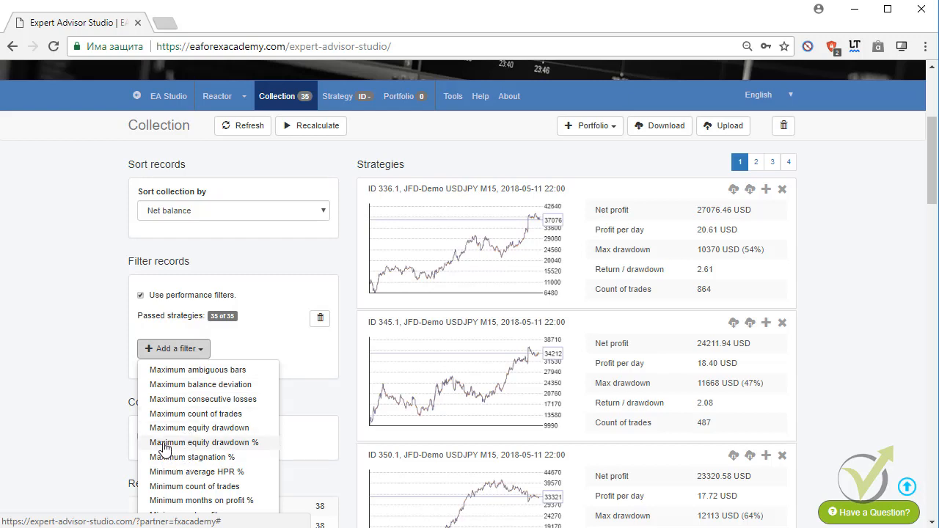
pyautogui.scroll(-1, 174, 447)
pyautogui.scroll(-2, 175, 446)
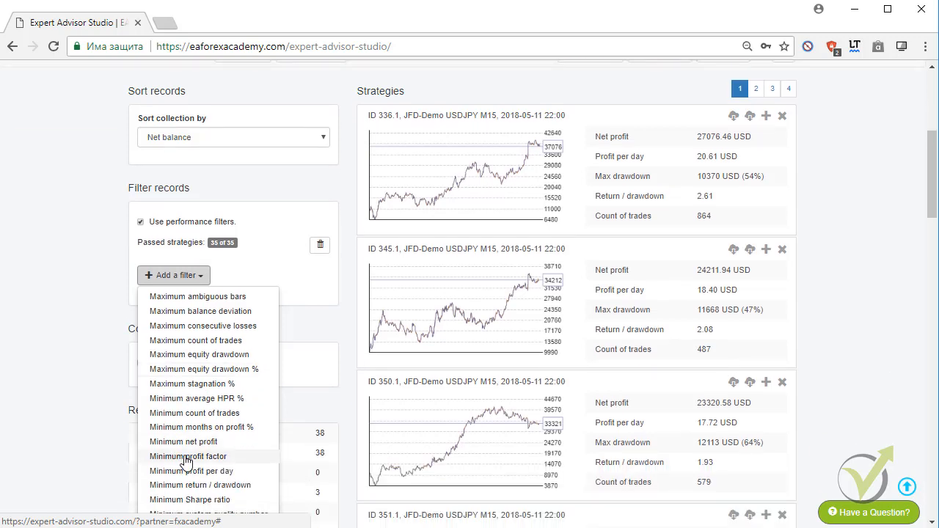
pyautogui.click(185, 457)
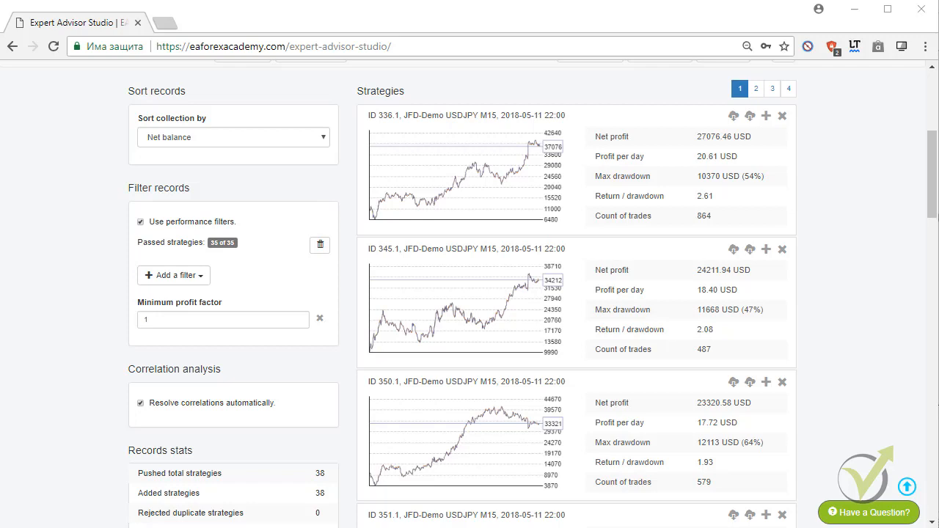
pyautogui.click(298, 317)
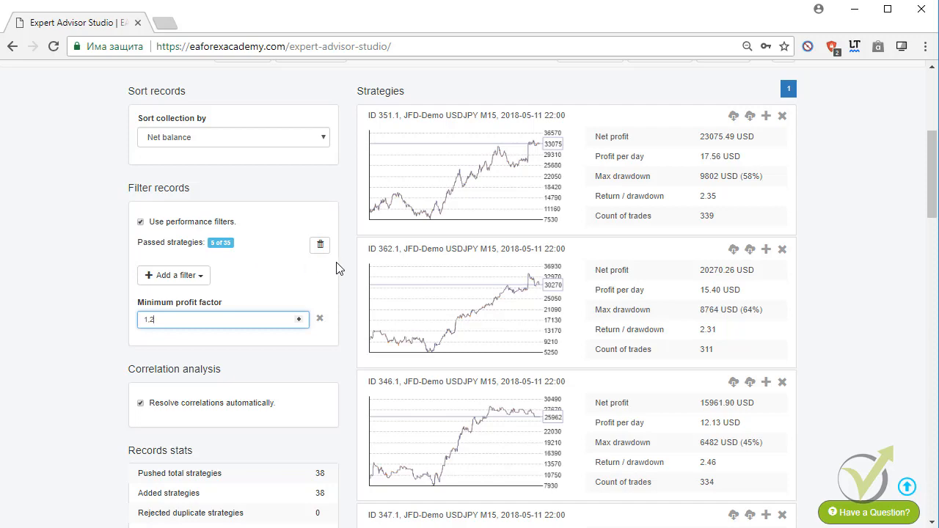
# Add a Maximum consecutive losses filter to the collection and lower its value to 5.
pyautogui.moveTo(934, 178)
pyautogui.mouseDown()
pyautogui.moveTo(934, 269)
pyautogui.moveTo(934, 171)
pyautogui.mouseUp()
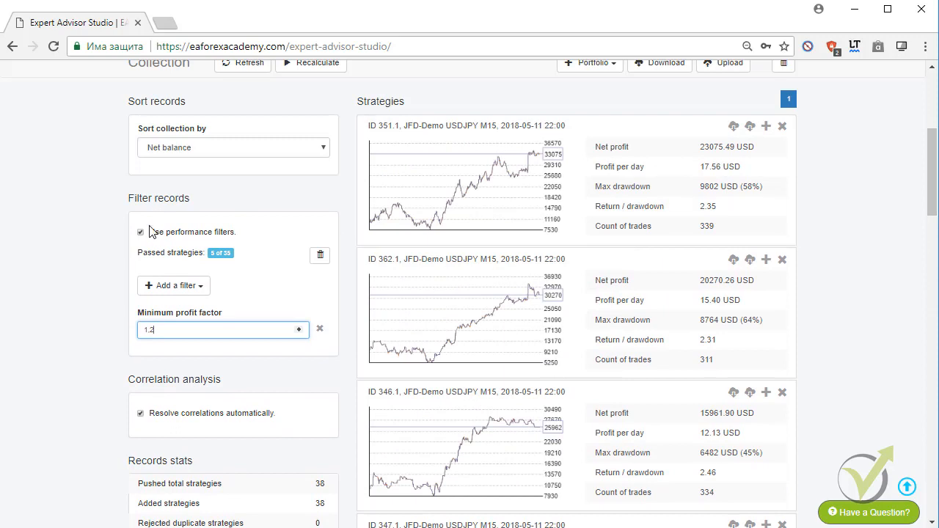
pyautogui.click(201, 291)
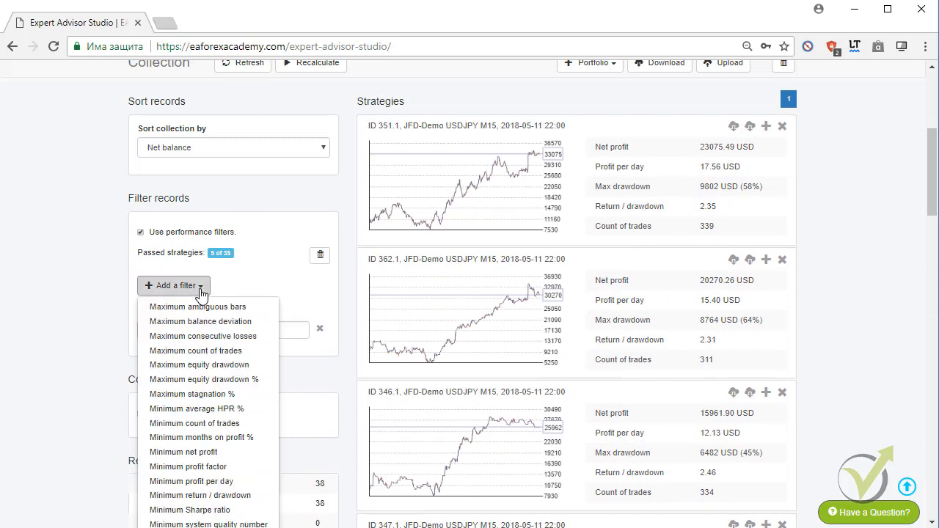
pyautogui.click(188, 379)
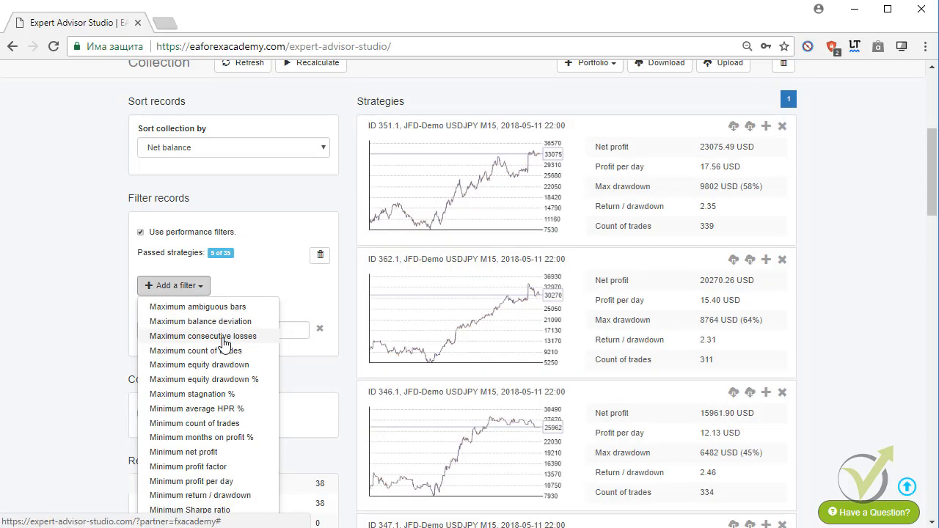
pyautogui.click(225, 336)
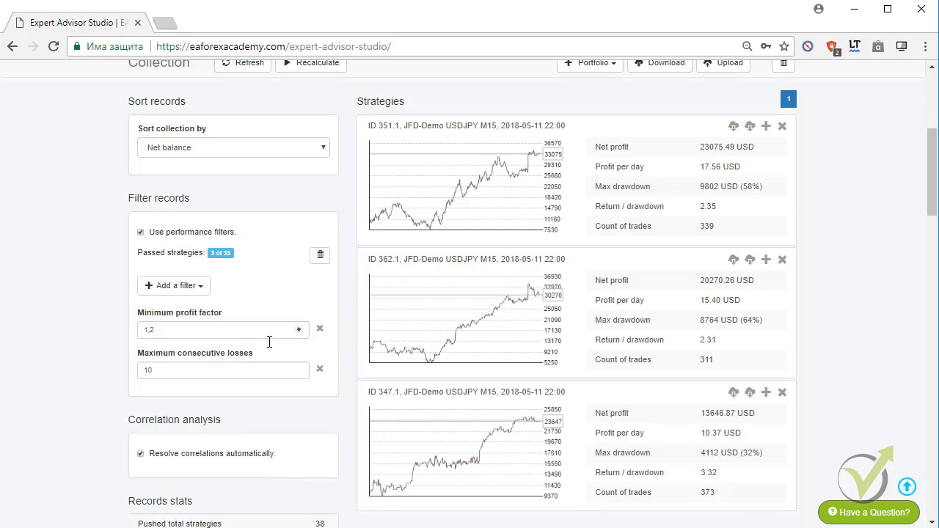
pyautogui.click(299, 373)
pyautogui.click(299, 373)
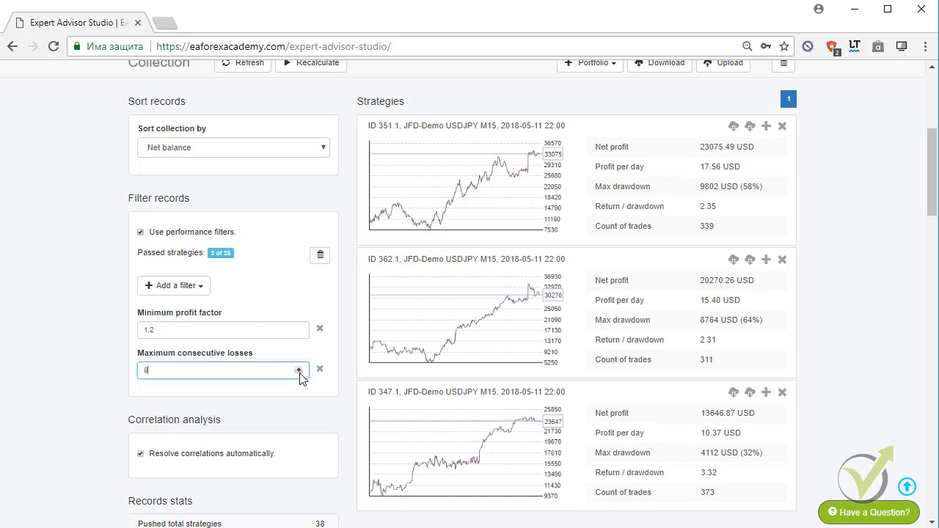
pyautogui.click(300, 373)
pyautogui.click(293, 278)
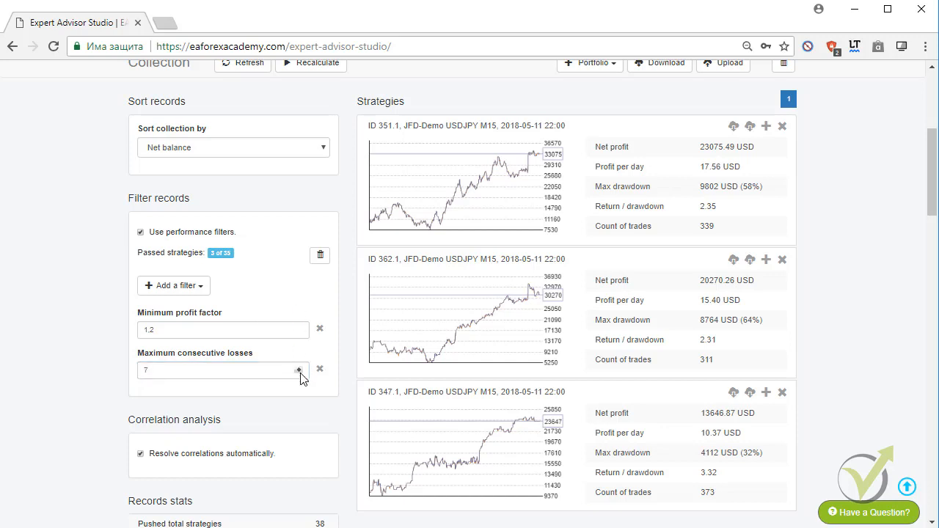
pyautogui.click(300, 373)
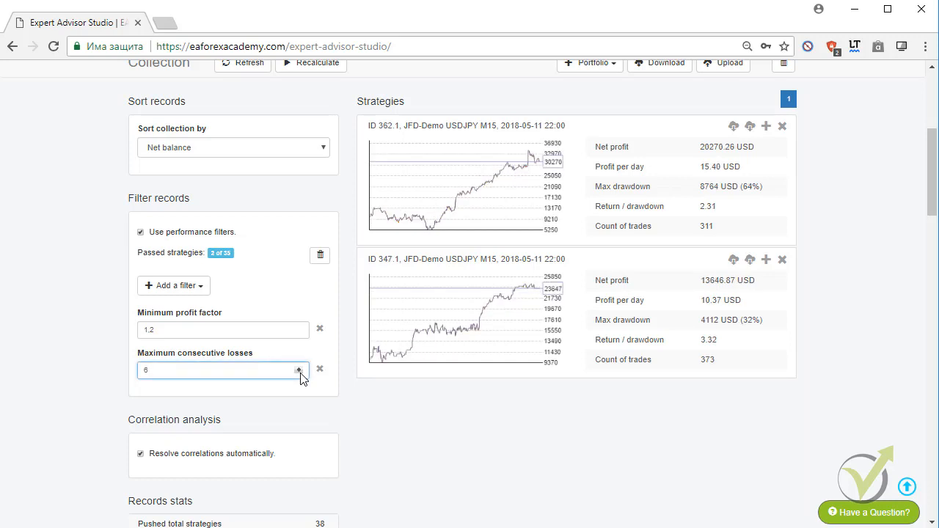
pyautogui.click(302, 398)
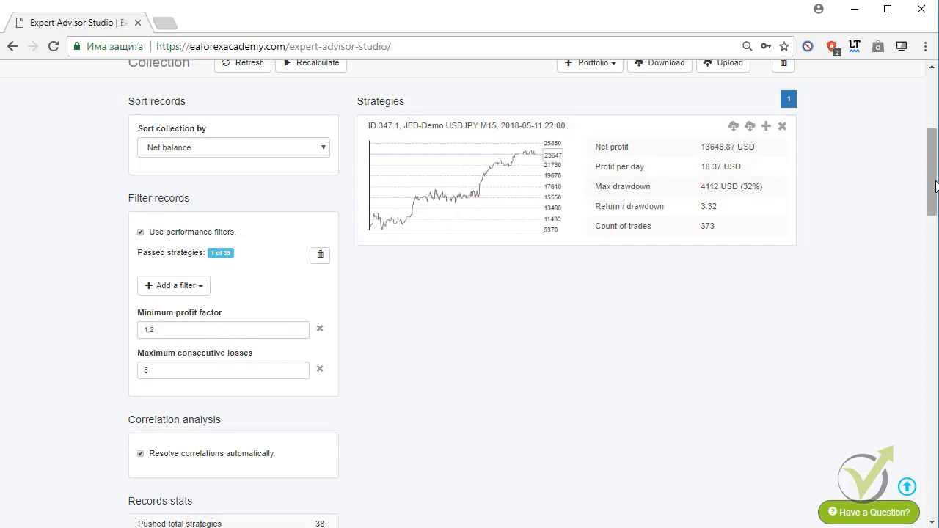
# Open the filtered USDJPY M15 strategy ID 347.1 in the editor to review its rules and backtest output.
pyautogui.moveTo(932, 182); pyautogui.dragTo(937, 168)
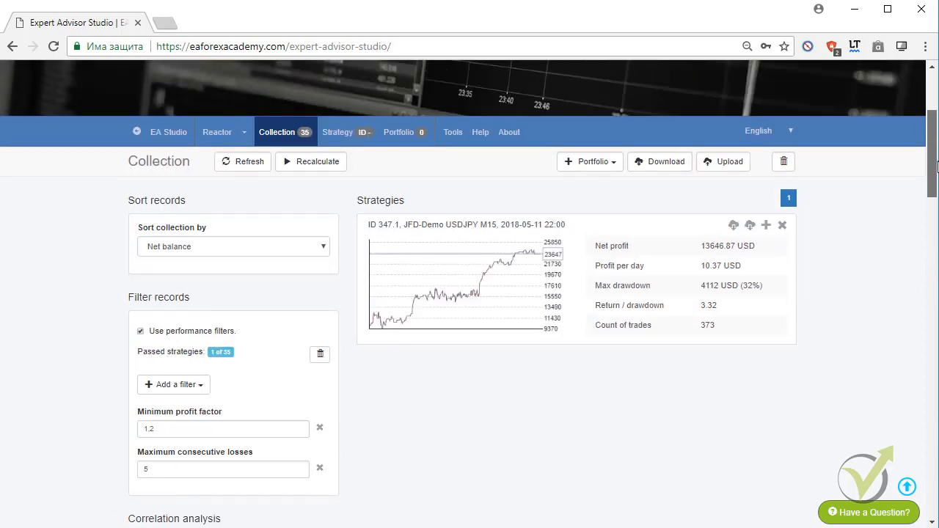
pyautogui.click(434, 286)
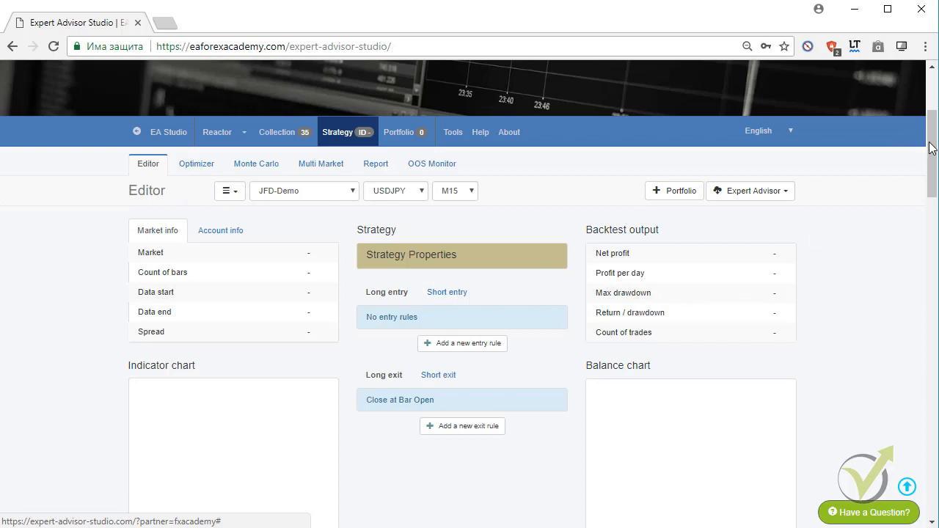
pyautogui.moveTo(935, 156); pyautogui.dragTo(934, 165)
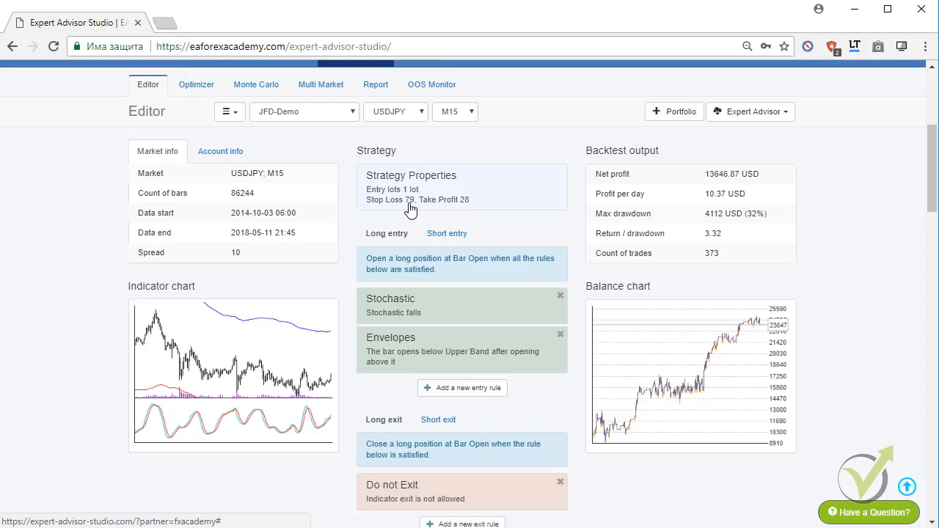
# Open the strategy's full indicator chart, examine earlier price history with its Envelopes and Stochastic, and return to the editor.
pyautogui.click(272, 364)
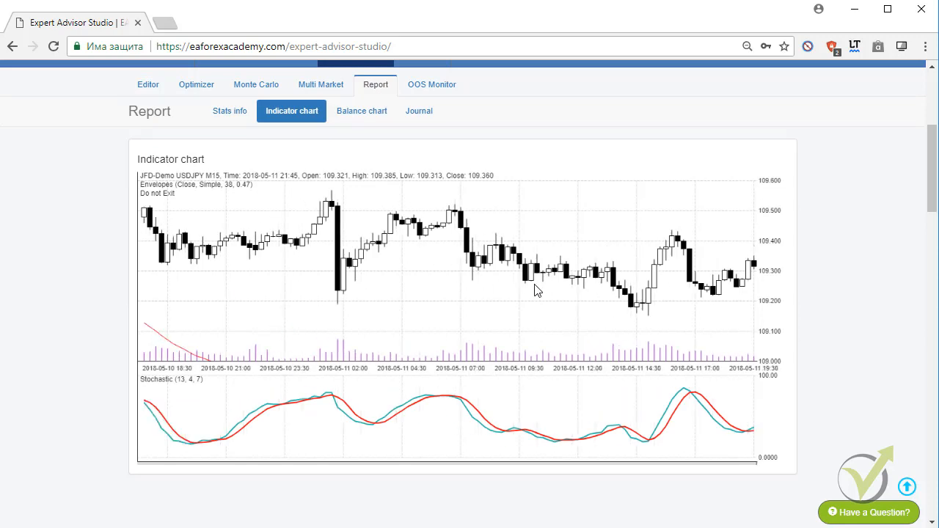
pyautogui.moveTo(537, 291); pyautogui.dragTo(767, 300)
pyautogui.moveTo(231, 258); pyautogui.dragTo(723, 274)
pyautogui.moveTo(440, 268); pyautogui.dragTo(605, 270)
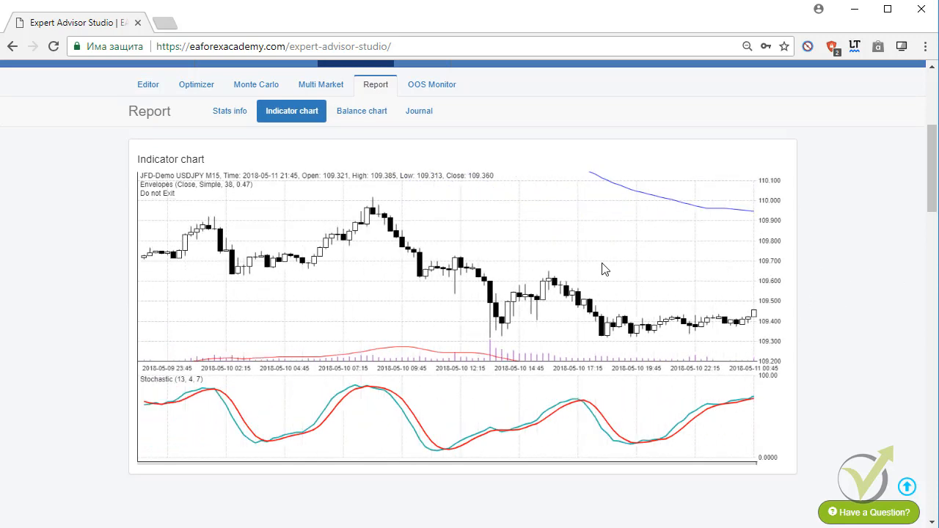
pyautogui.moveTo(195, 276); pyautogui.dragTo(931, 276)
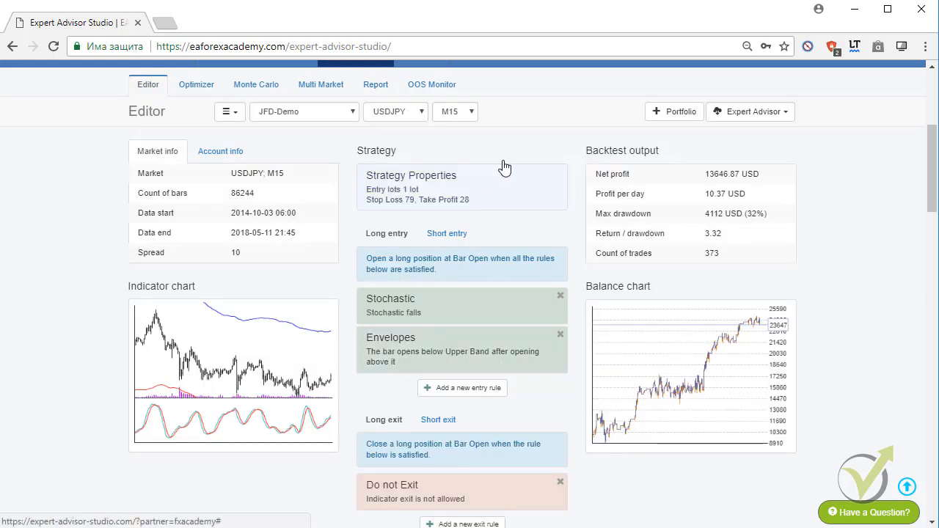
# Export the strategy as an Expert Advisor for MT4 and for MT5.
pyautogui.click(786, 121)
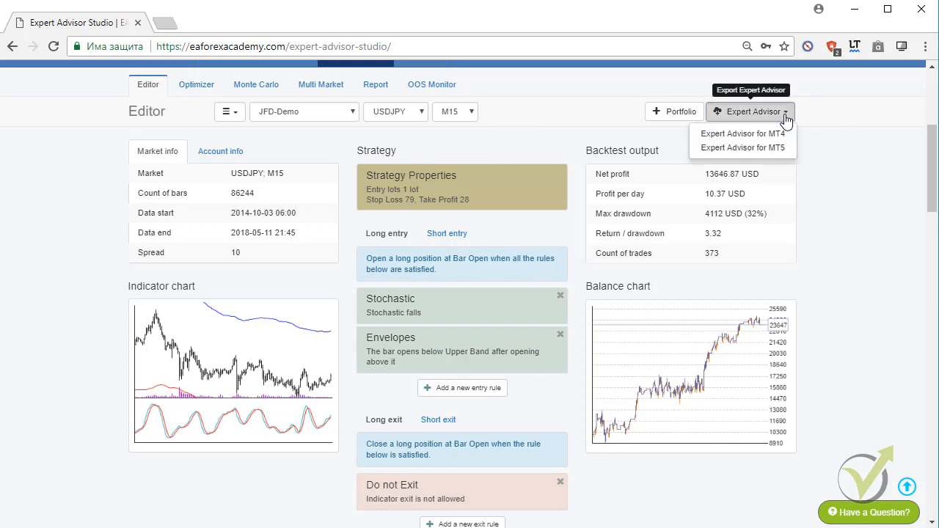
pyautogui.click(742, 134)
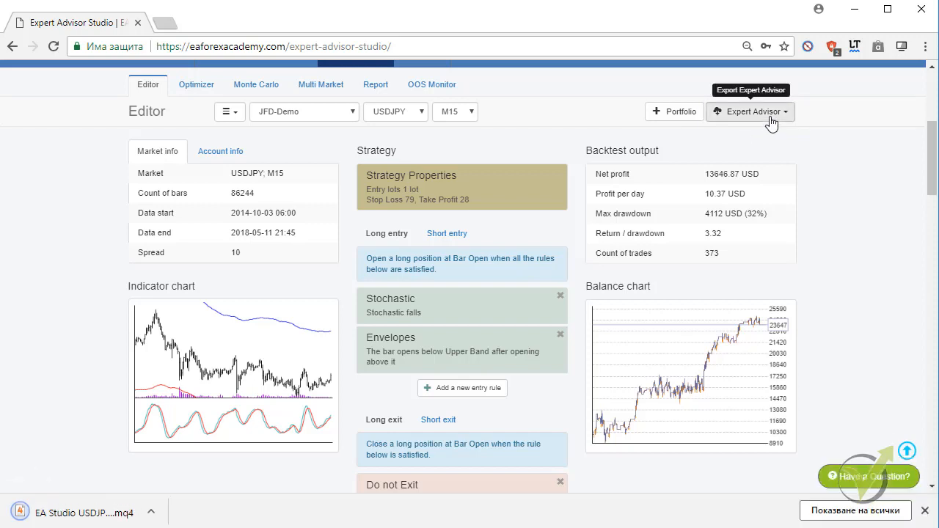
pyautogui.click(769, 117)
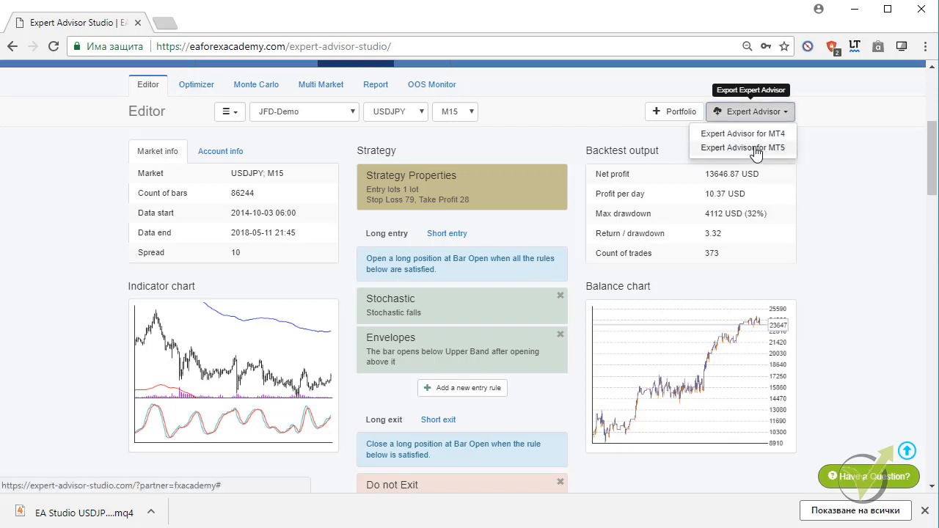
pyautogui.click(755, 147)
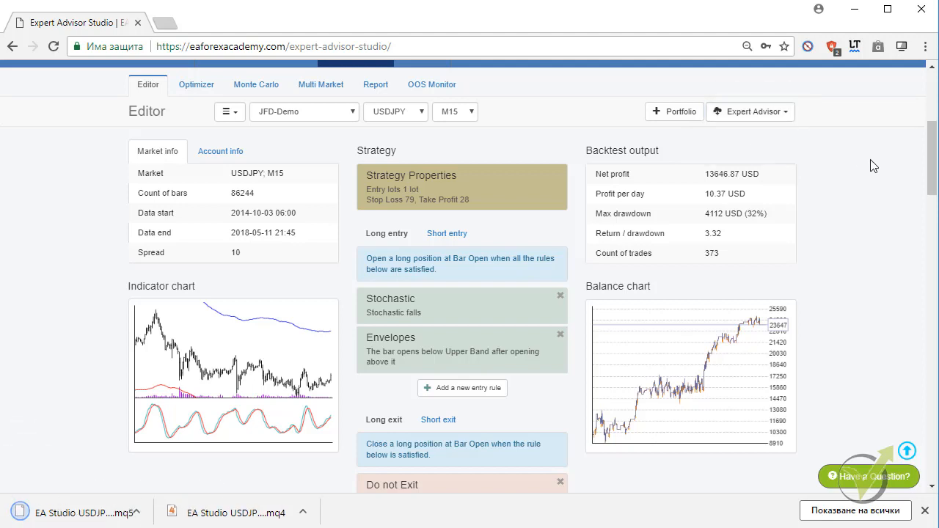
pyautogui.moveTo(929, 183); pyautogui.dragTo(935, 176)
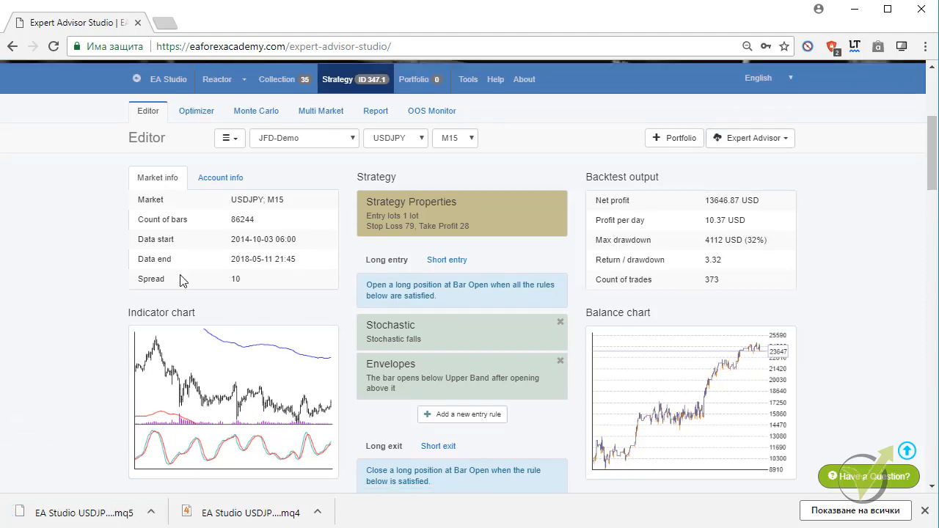
pyautogui.click(70, 517)
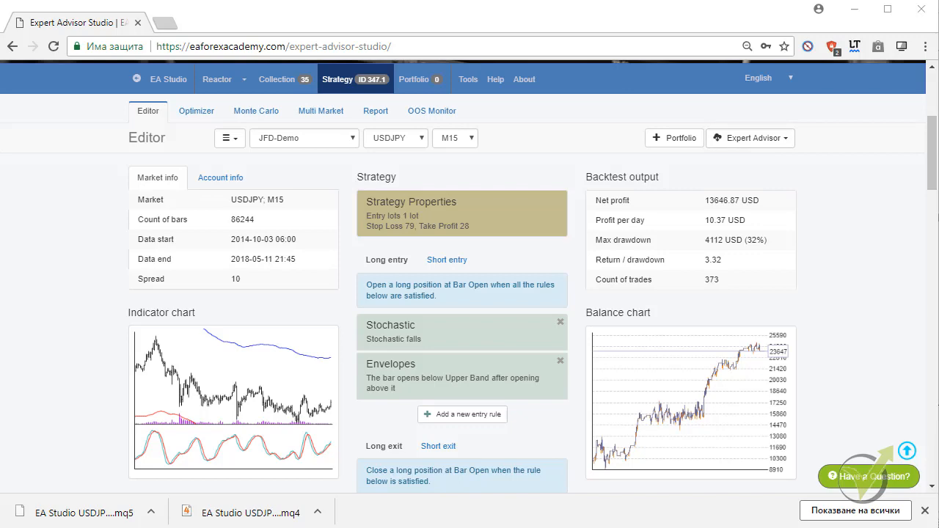
# Switch to the second browser window with the GBPUSD M15 Reactor results, enlarge it, and review its strategy collection.
pyautogui.moveTo(938, 96); pyautogui.dragTo(465, 12)
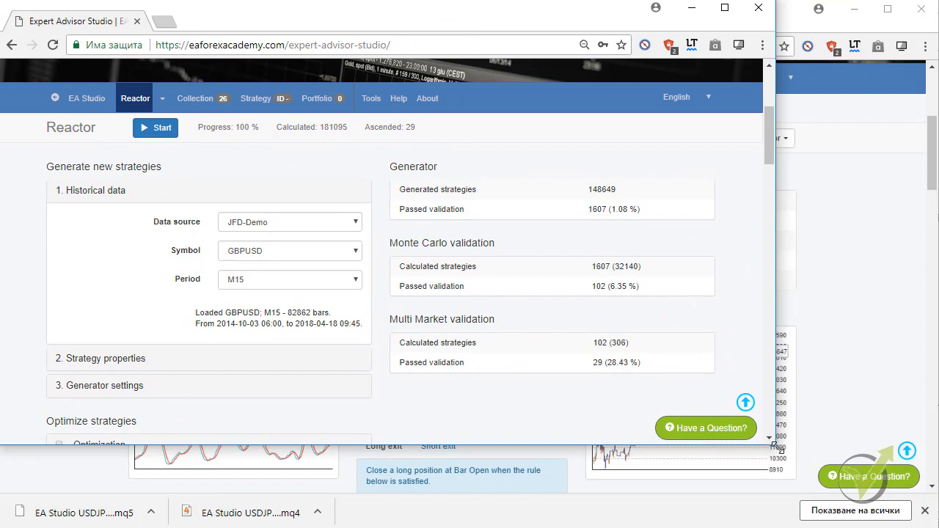
pyautogui.moveTo(774, 443); pyautogui.dragTo(938, 526)
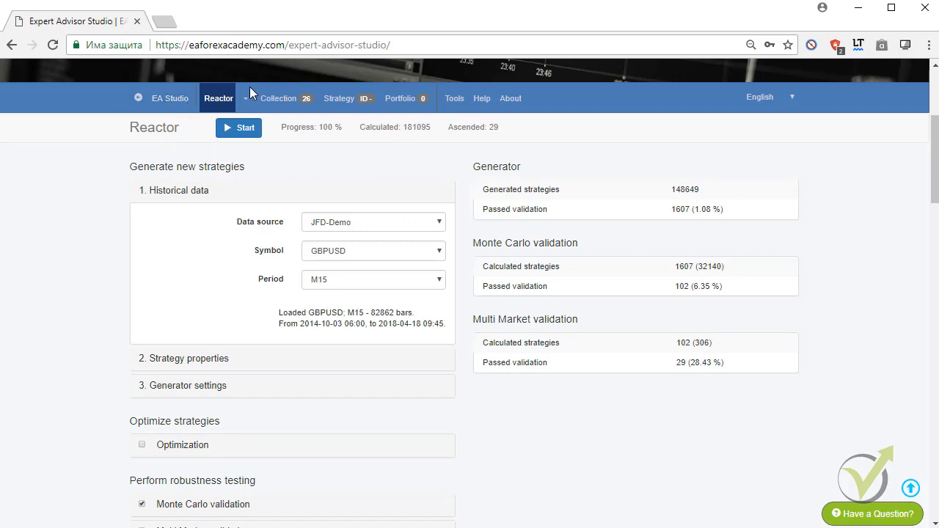
pyautogui.click(276, 100)
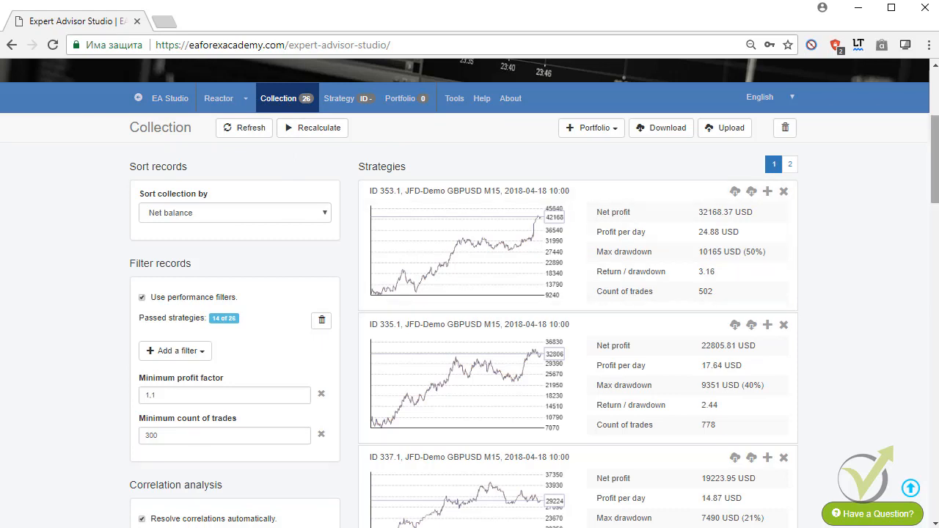
pyautogui.moveTo(935, 152); pyautogui.dragTo(936, 191)
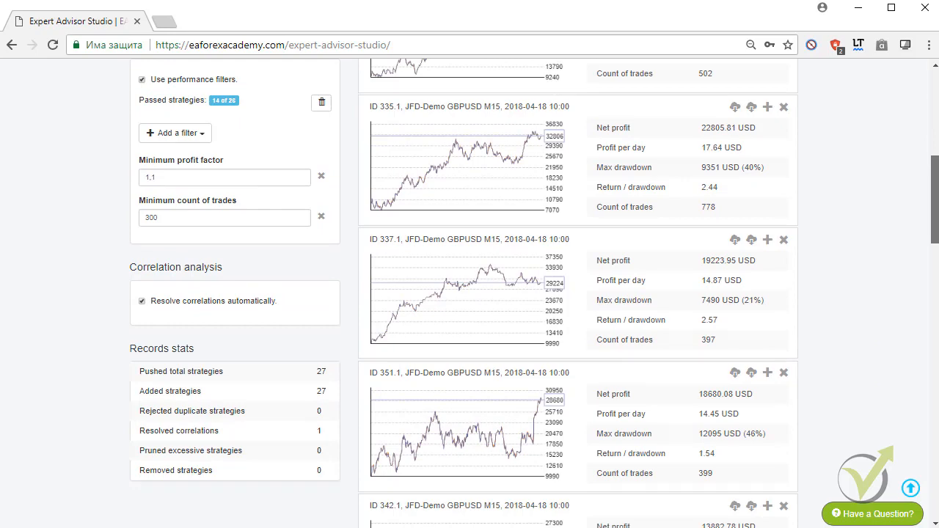
# Remove the minimum count of trades filter from the GBPUSD collection and set the minimum profit factor to 1.2.
pyautogui.moveTo(936, 187); pyautogui.dragTo(935, 153)
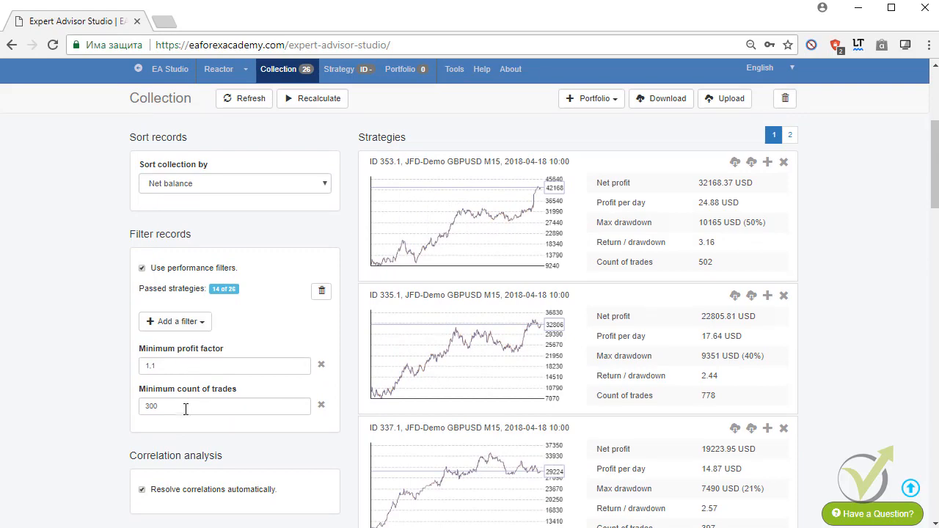
pyautogui.click(321, 406)
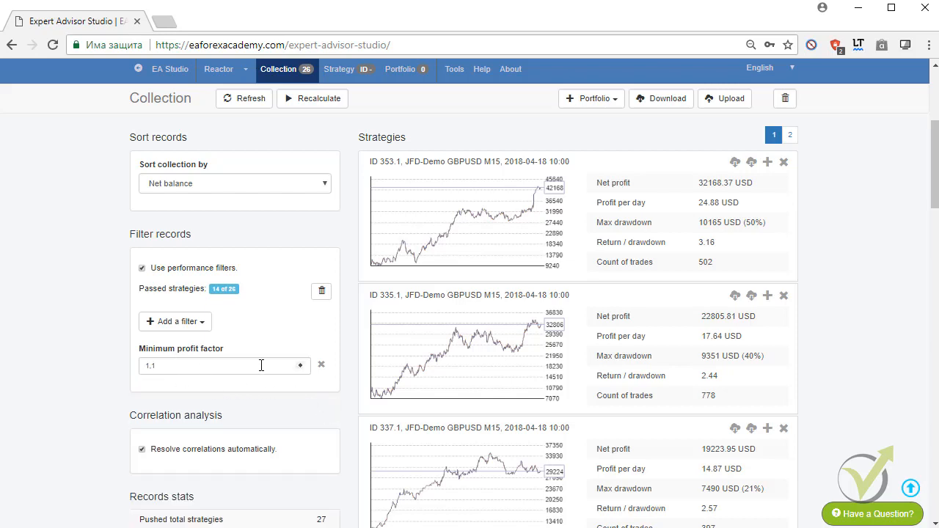
pyautogui.click(300, 362)
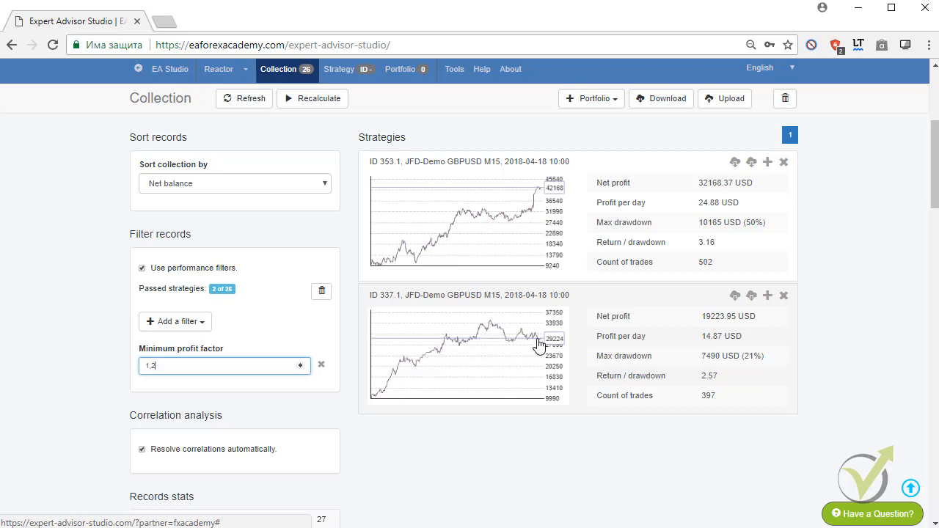
# Delete strategy ID 337.1 from the GBPUSD collection and open strategy ID 353.1 in the editor.
pyautogui.click(783, 297)
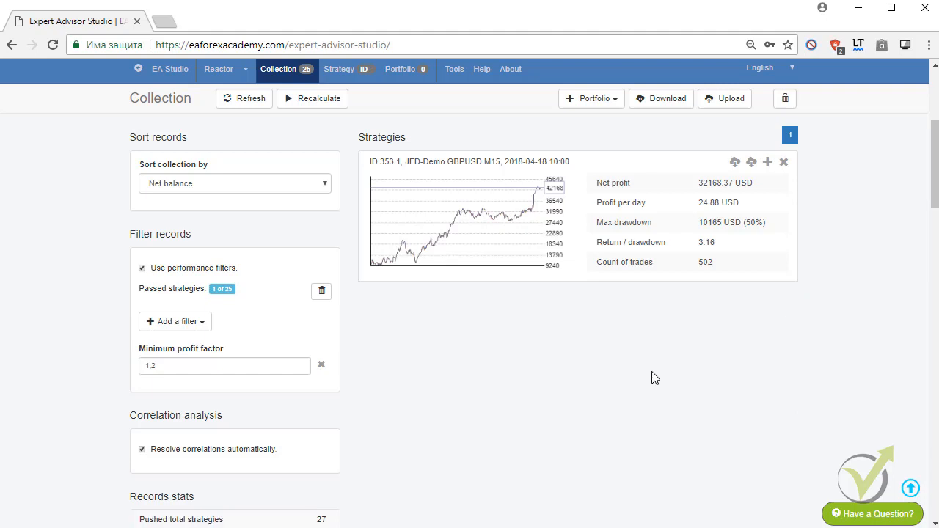
pyautogui.click(522, 232)
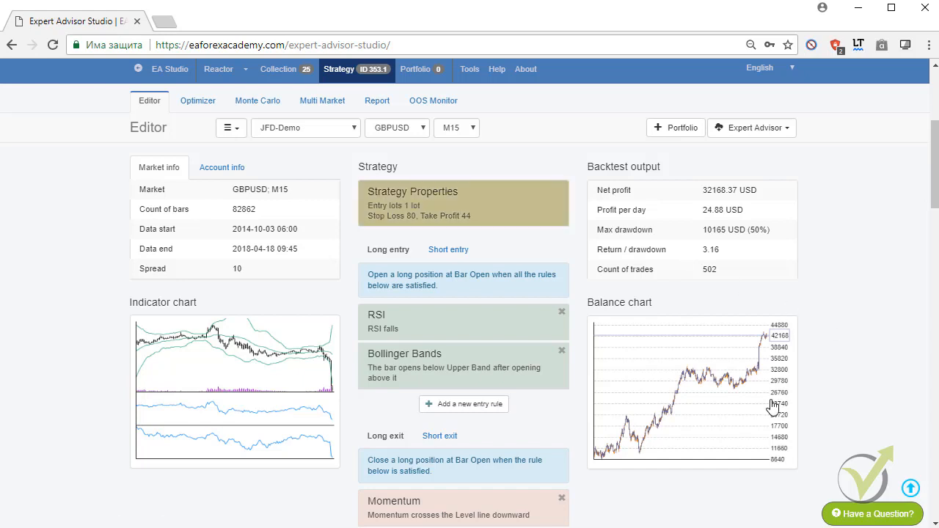
# Export the GBPUSD M15 strategy as an Expert Advisor for MT4 and for MT5, and dismiss the downloads bar.
pyautogui.click(790, 129)
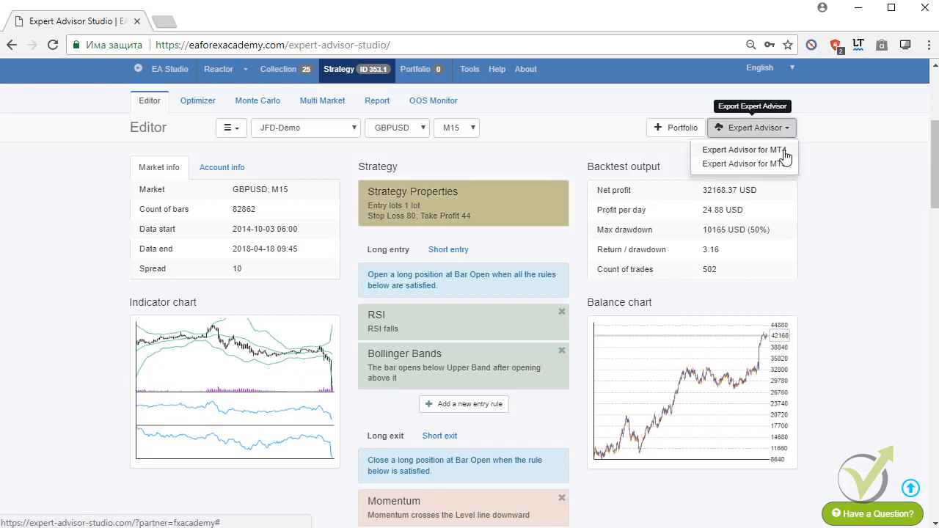
pyautogui.click(783, 151)
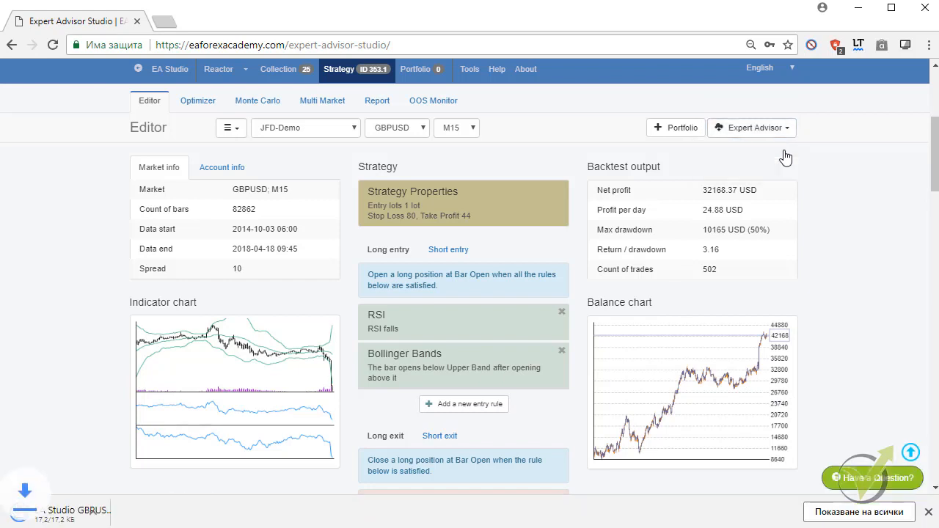
pyautogui.click(781, 129)
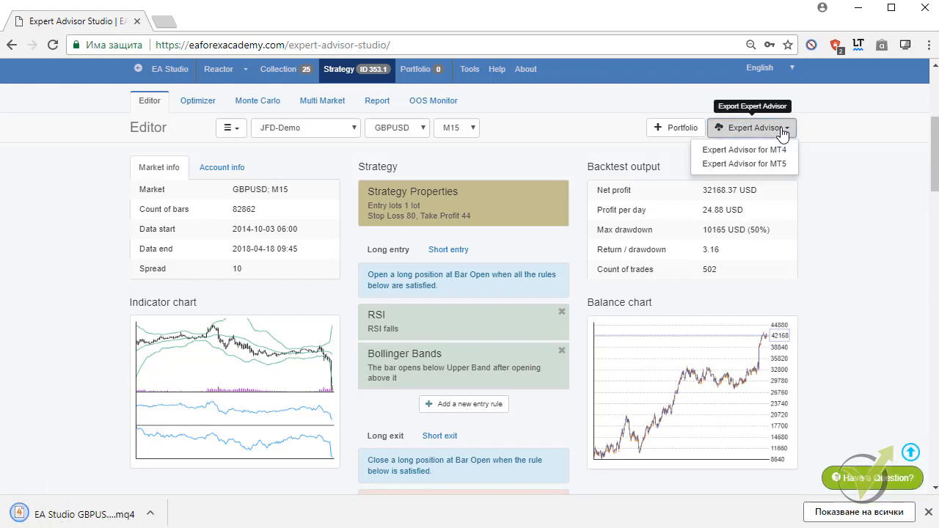
pyautogui.click(781, 162)
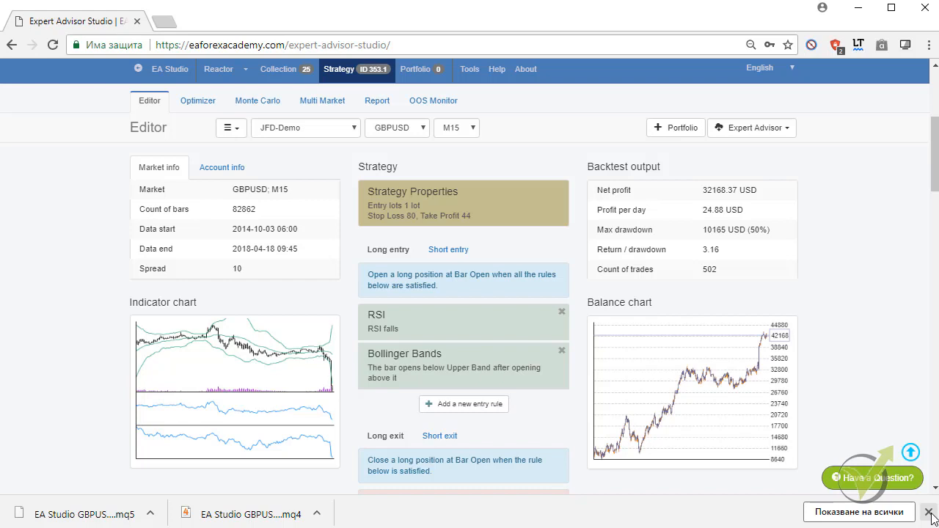
pyautogui.click(928, 512)
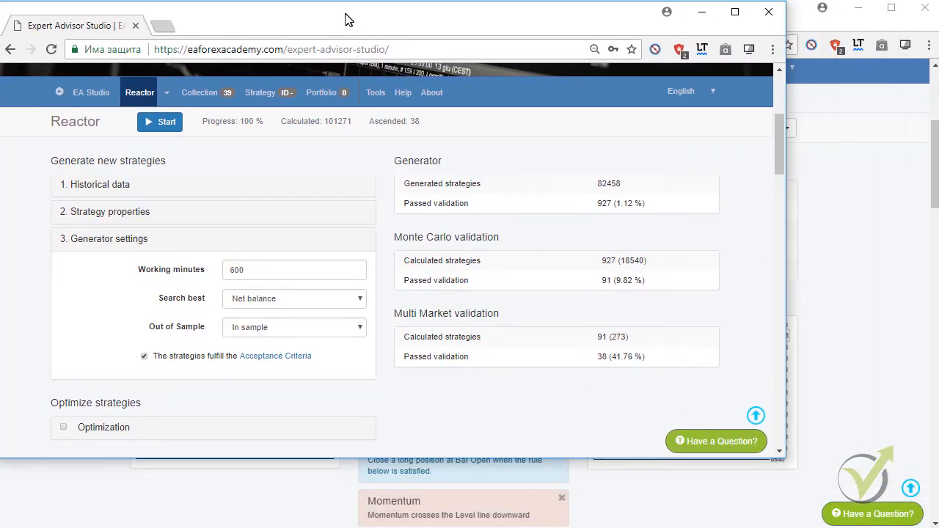
# Switch to the browser window with the GBPJPY Reactor results, show its historical data settings, and enlarge the window.
pyautogui.moveTo(348, 19); pyautogui.dragTo(351, 15)
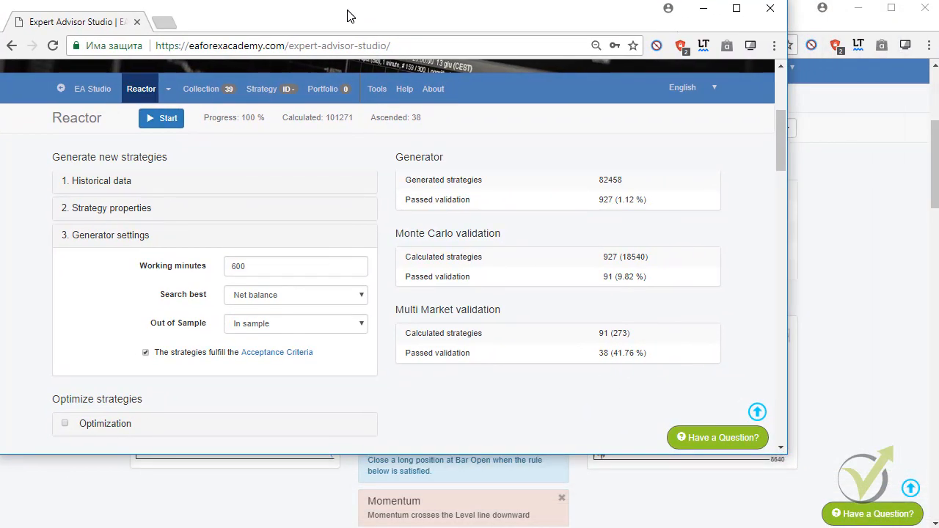
pyautogui.click(113, 185)
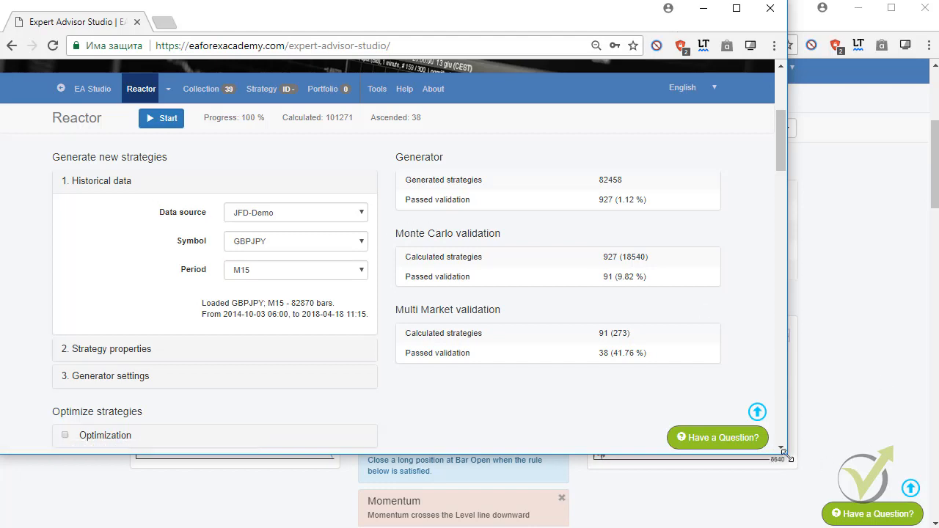
pyautogui.moveTo(787, 455); pyautogui.dragTo(934, 527)
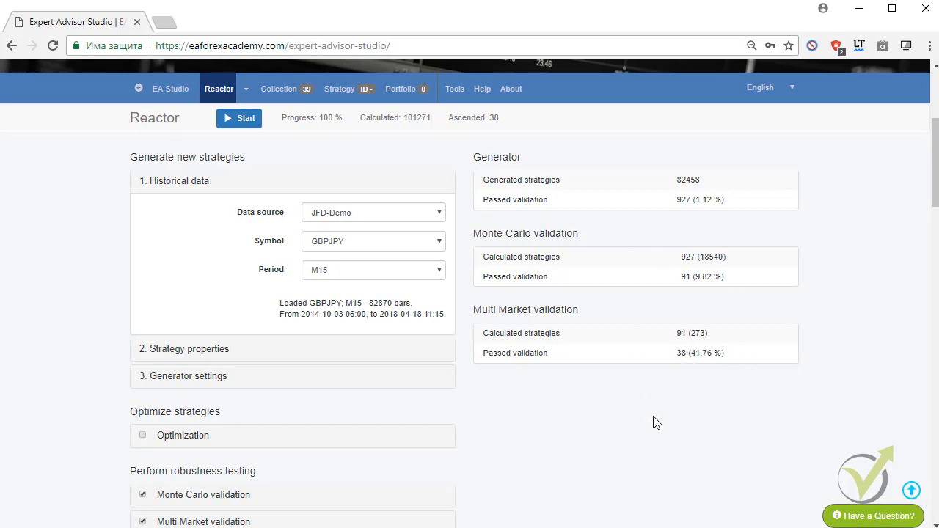
# Open the GBPJPY strategy collection and look through its first strategies and active filters.
pyautogui.click(280, 89)
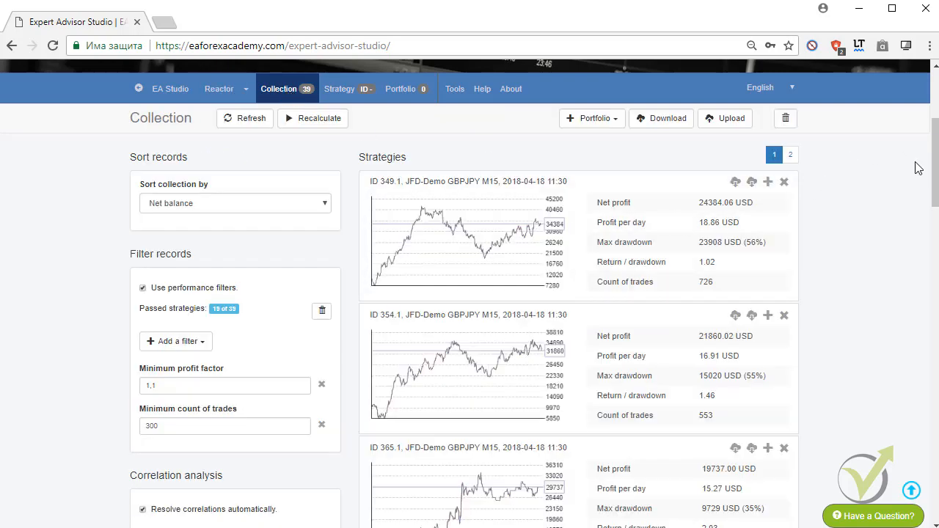
pyautogui.moveTo(935, 172)
pyautogui.mouseDown()
pyautogui.moveTo(935, 246)
pyautogui.moveTo(935, 187)
pyautogui.mouseUp()
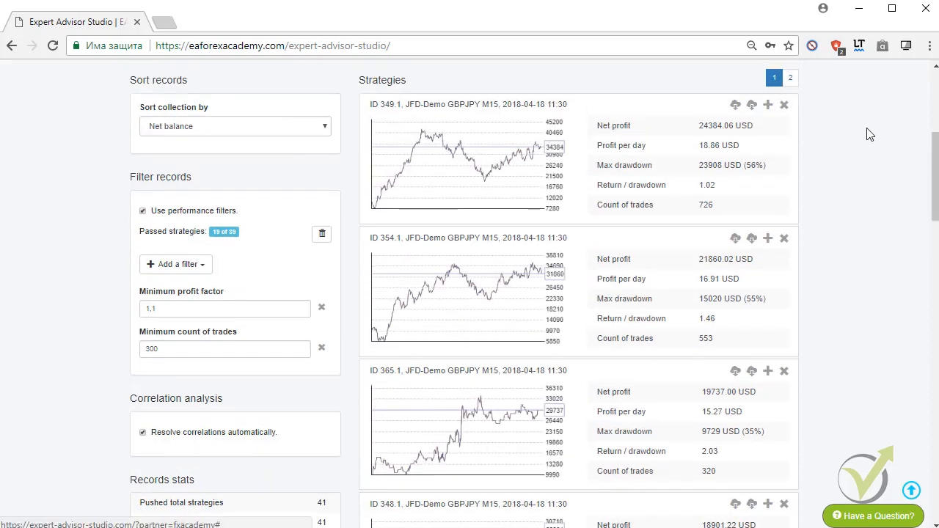
pyautogui.scroll(1, 933, 176)
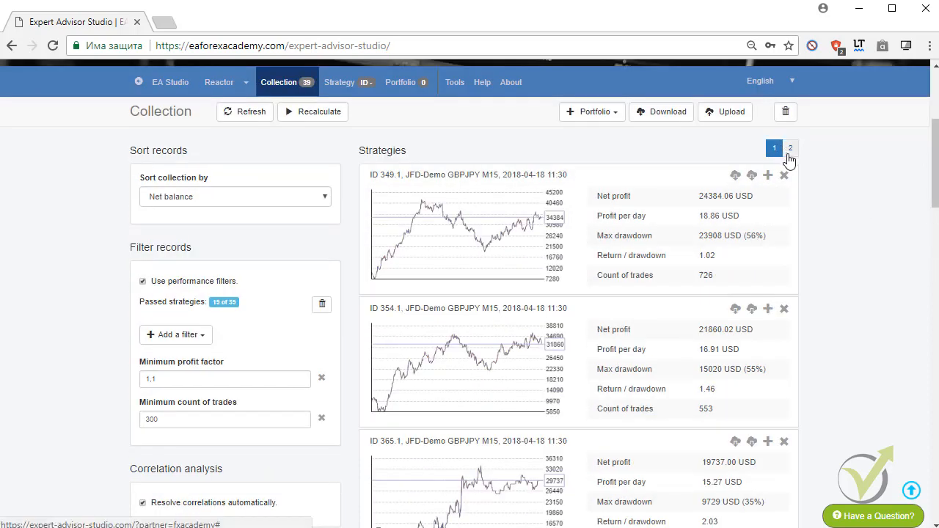
# Remove the minimum count of trades filter, set the minimum profit factor to 1.2, and review the GBPJPY strategies that pass.
pyautogui.click(321, 419)
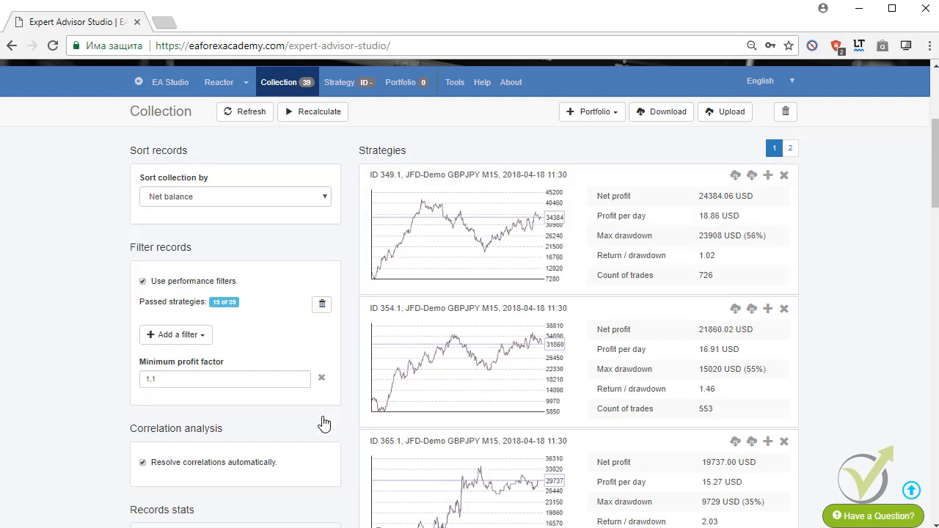
pyautogui.click(300, 376)
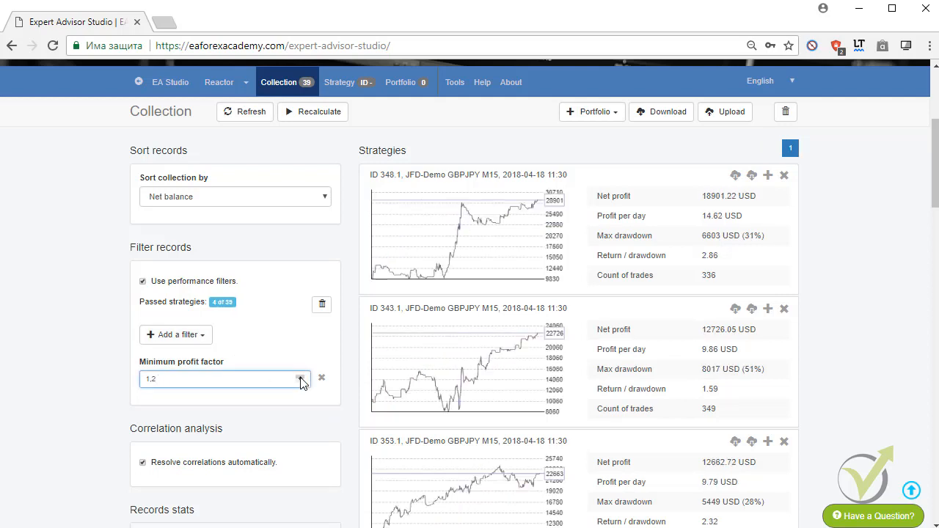
pyautogui.scroll(-2, 302, 383)
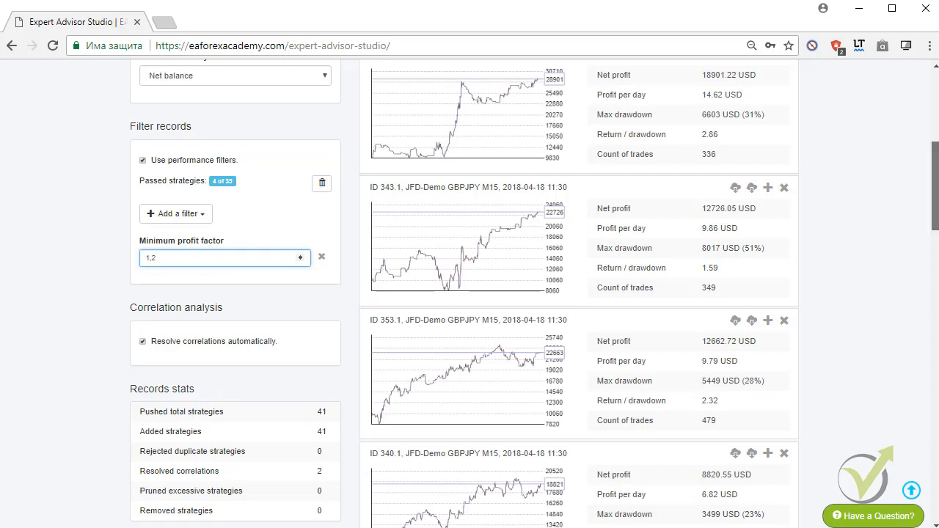
pyautogui.scroll(-3, 534, 285)
pyautogui.scroll(3, 533, 285)
pyautogui.scroll(2, 534, 285)
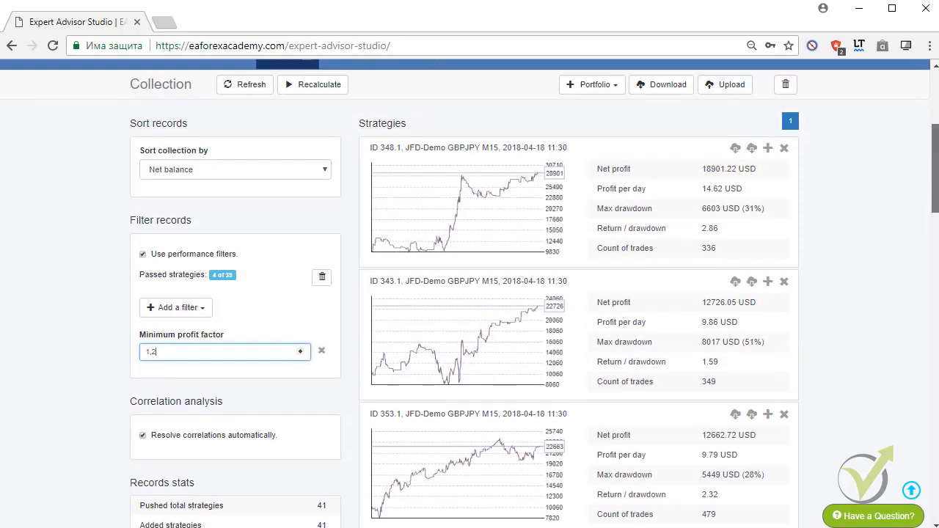
pyautogui.scroll(-4, 534, 284)
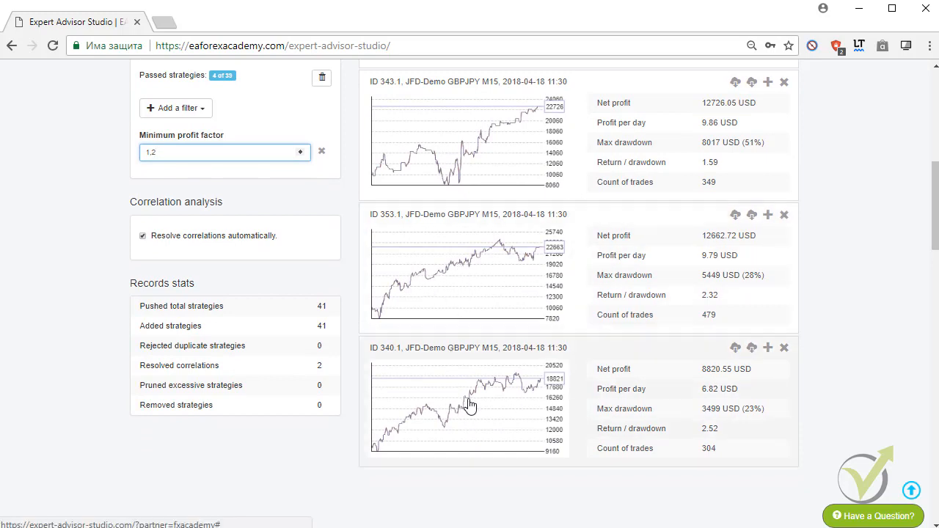
pyautogui.moveTo(935, 220); pyautogui.dragTo(938, 212)
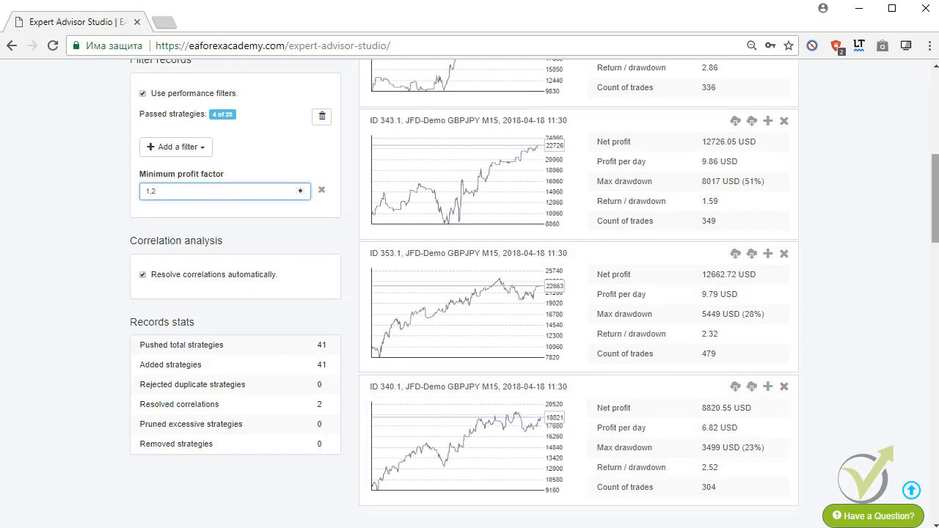
pyautogui.moveTo(935, 208); pyautogui.dragTo(935, 190)
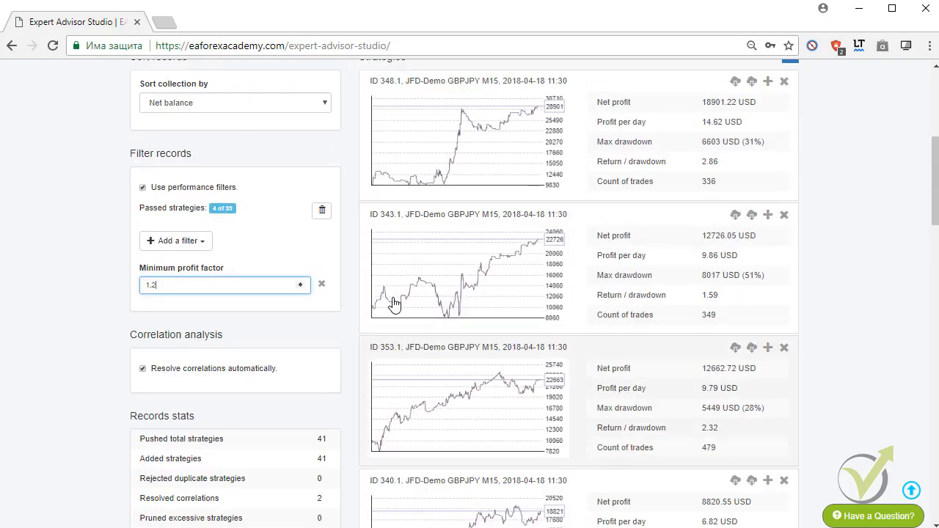
# Add a maximum consecutive losses filter to the GBPJPY collection and set it to 5.
pyautogui.click(202, 245)
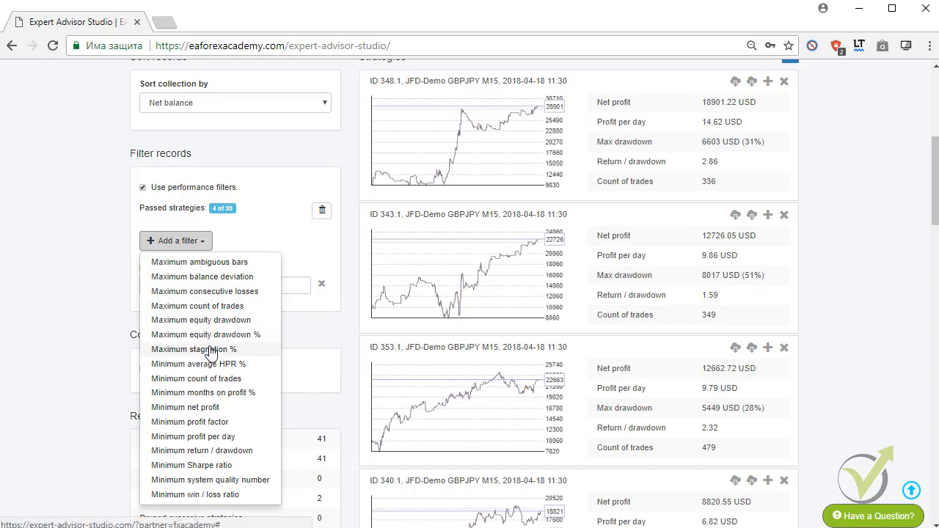
pyautogui.click(213, 292)
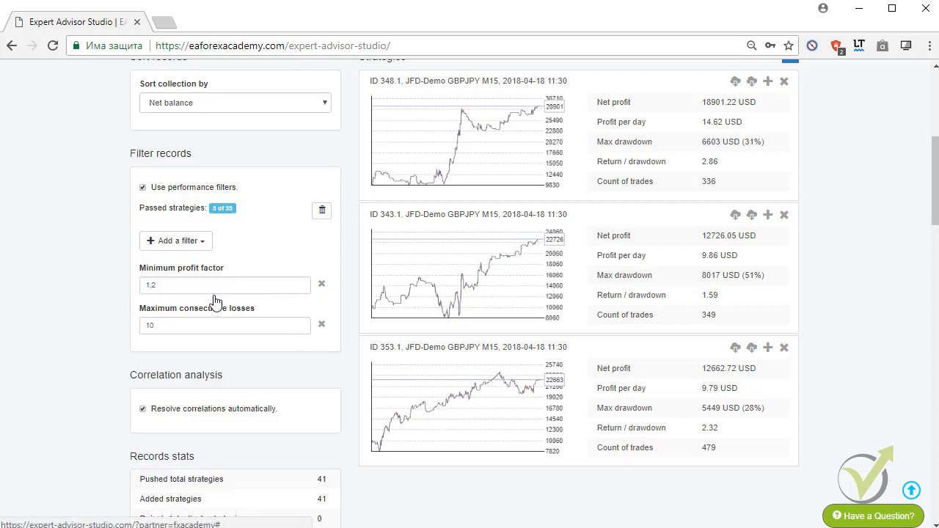
pyautogui.click(300, 328)
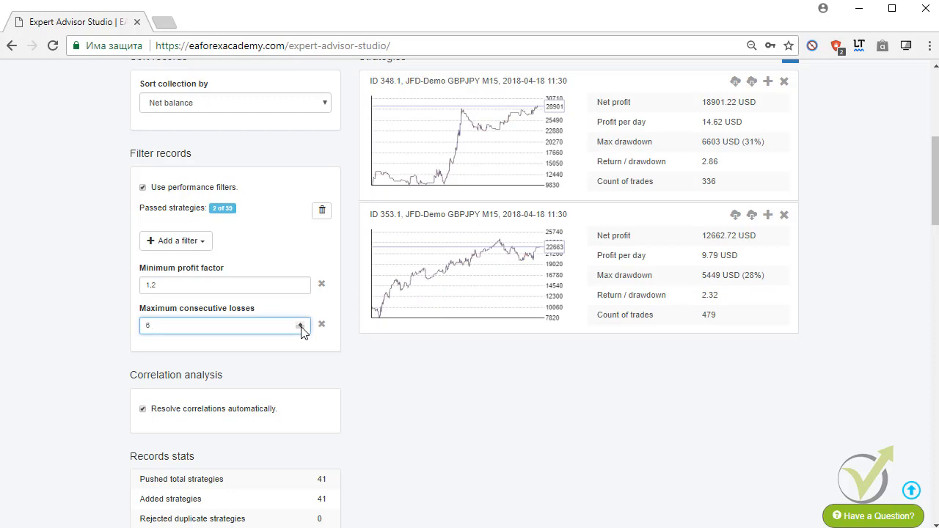
pyautogui.click(300, 328)
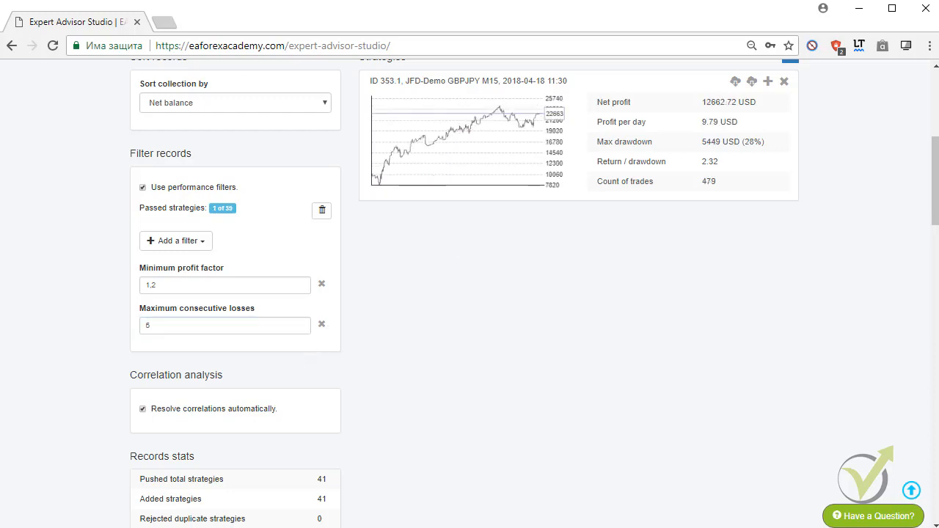
pyautogui.scroll(1, 469, 294)
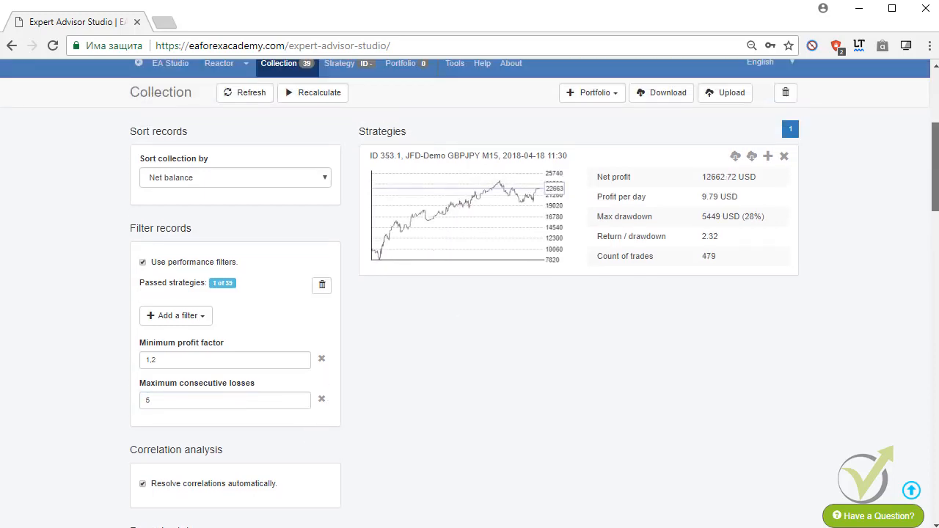
pyautogui.scroll(1, 470, 294)
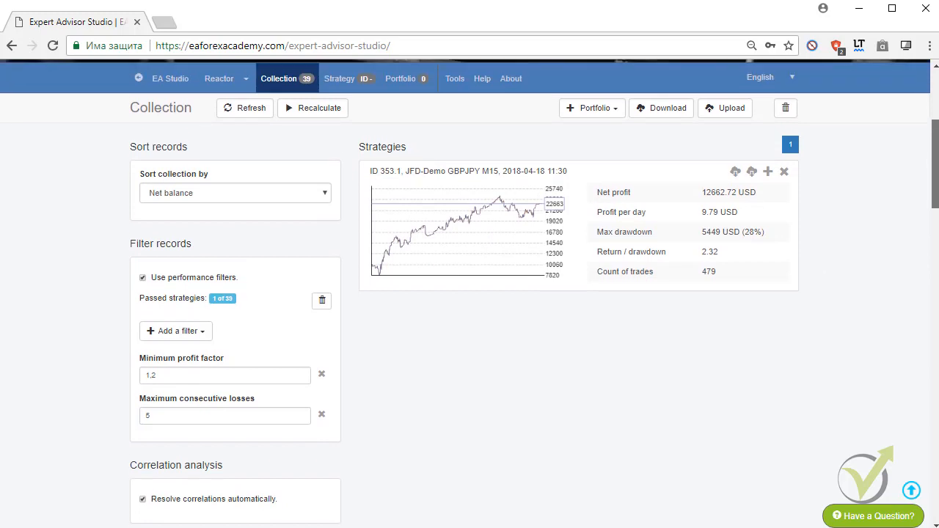
# Open the GBPJPY M15 strategy ID 353.1 and run its Monte Carlo simulation with randomized indicator parameters.
pyautogui.click(434, 248)
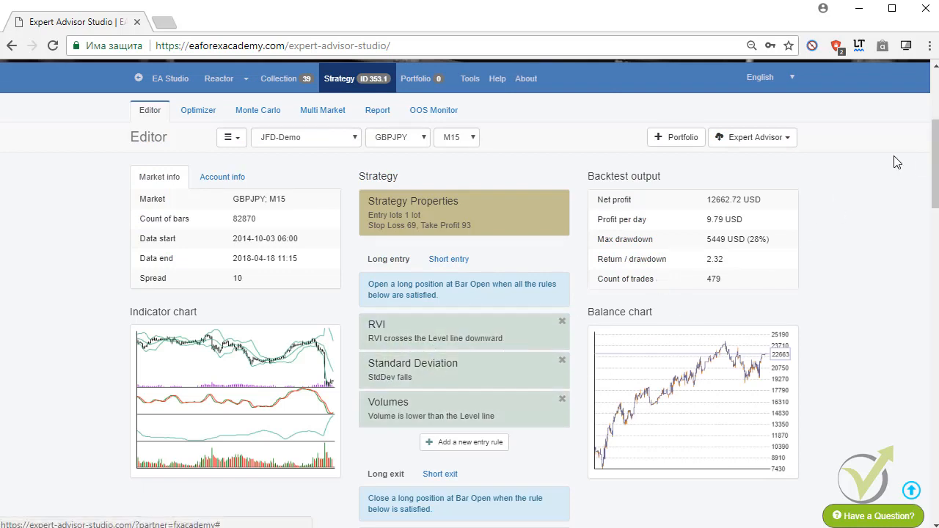
pyautogui.moveTo(936, 164)
pyautogui.mouseDown()
pyautogui.moveTo(937, 185)
pyautogui.moveTo(936, 176)
pyautogui.mouseUp()
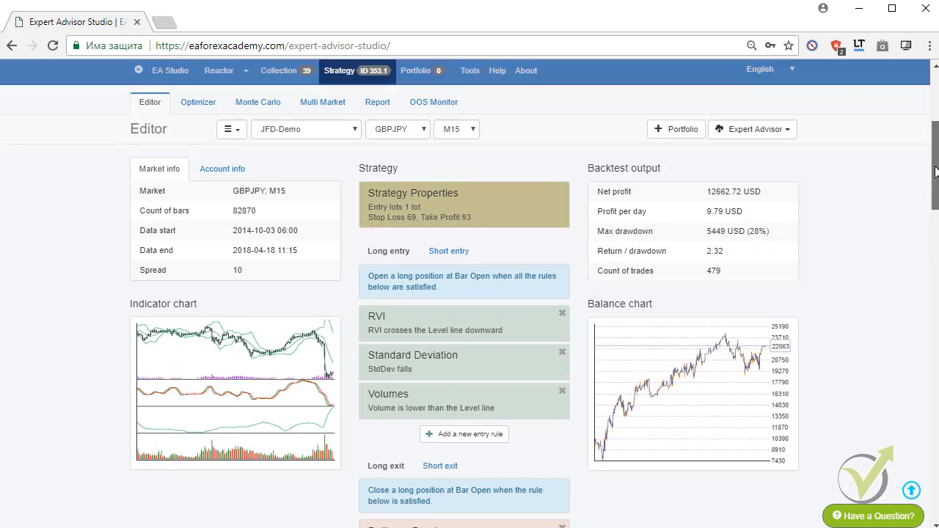
pyautogui.click(254, 107)
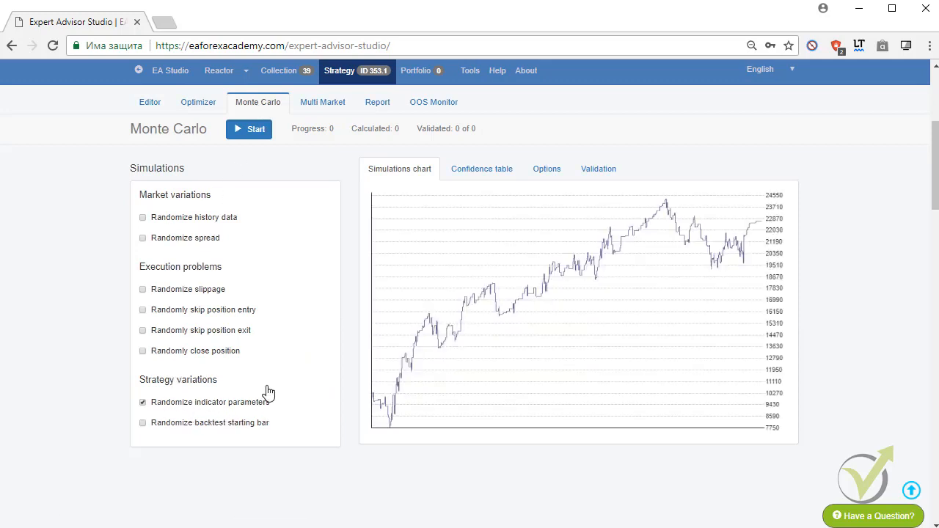
pyautogui.click(255, 129)
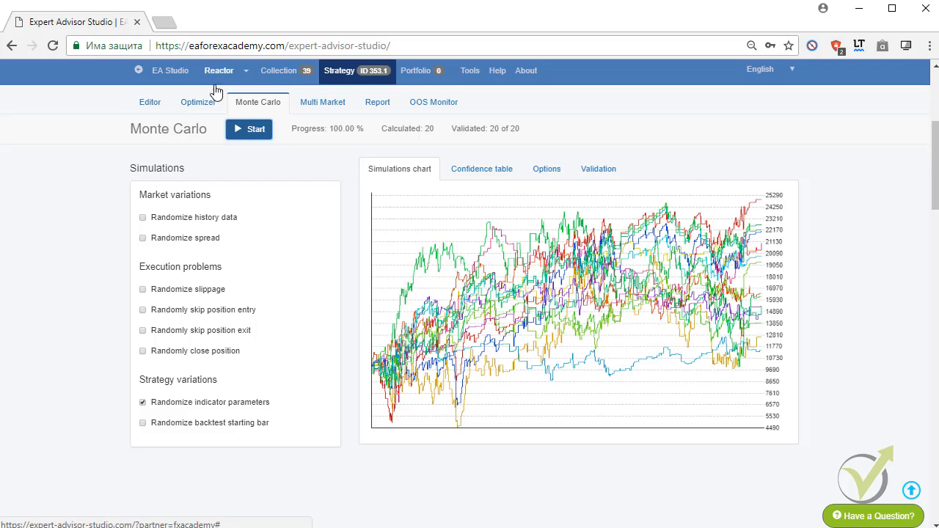
# Return to the strategy's editor and export the GBPJPY strategy as an Expert Advisor for MT4 and for MT5.
pyautogui.click(142, 102)
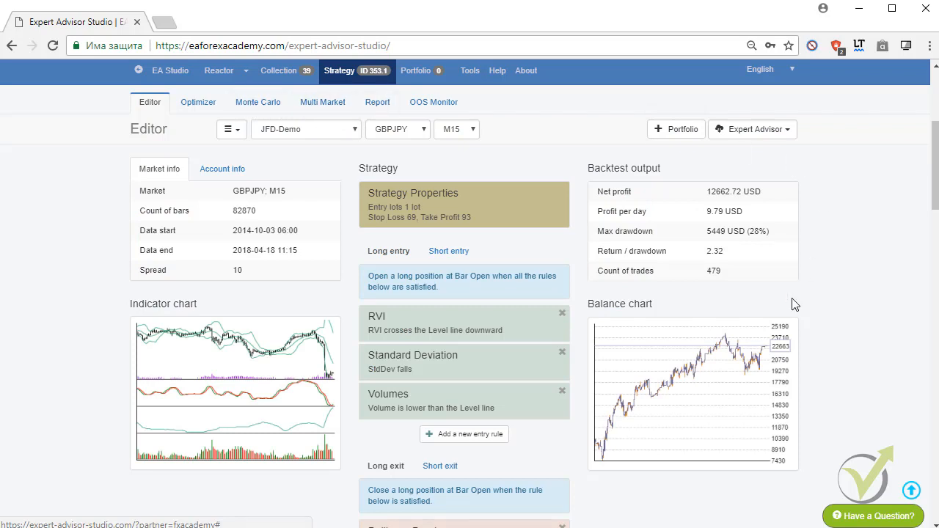
pyautogui.click(787, 135)
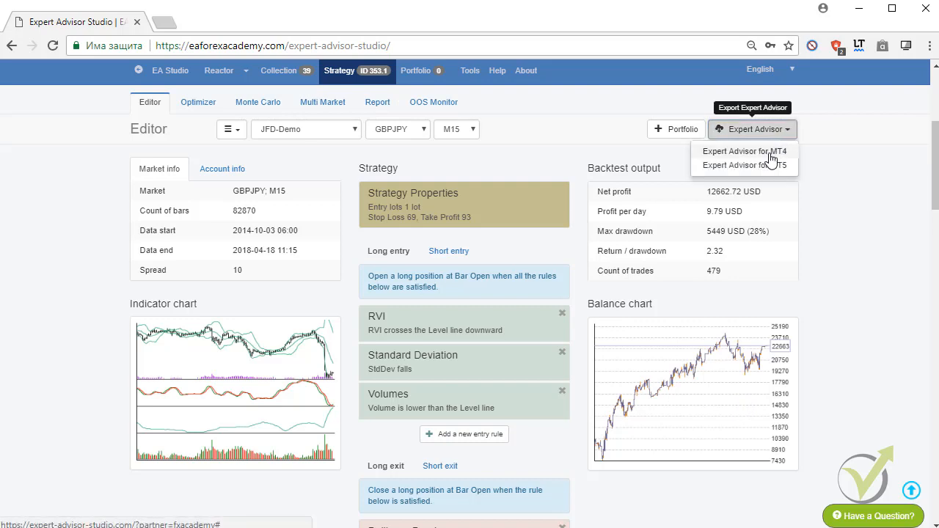
pyautogui.click(771, 152)
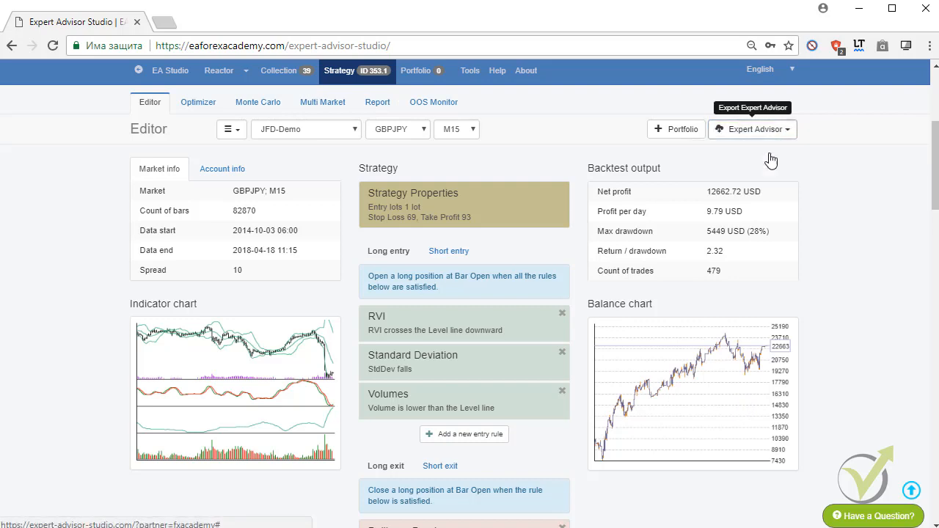
pyautogui.click(772, 137)
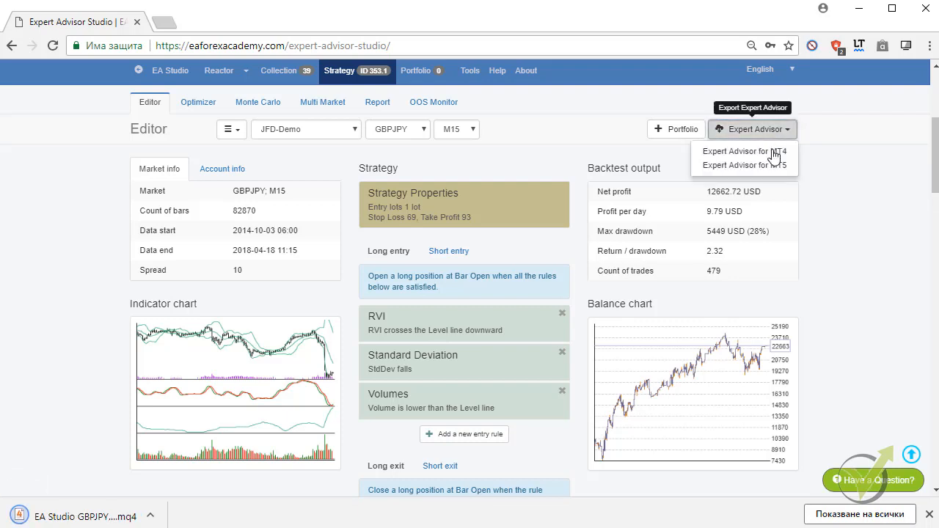
pyautogui.click(776, 167)
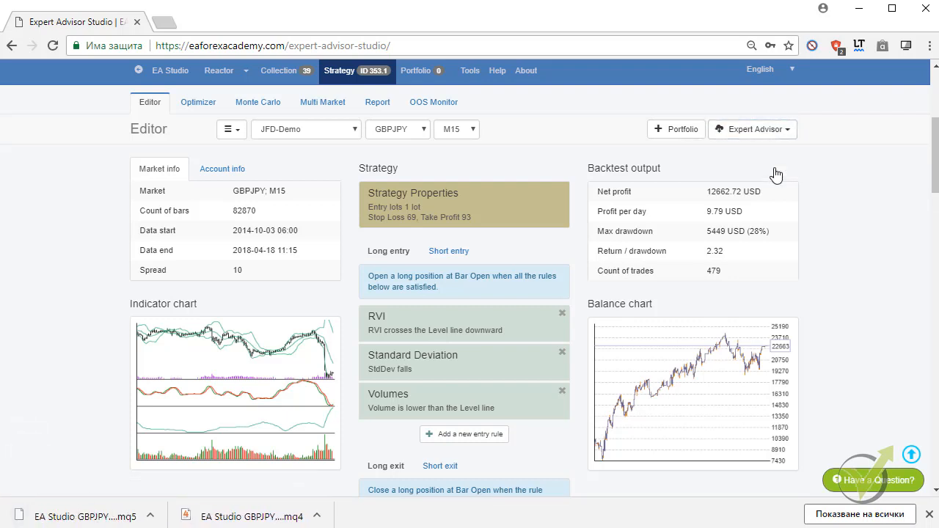